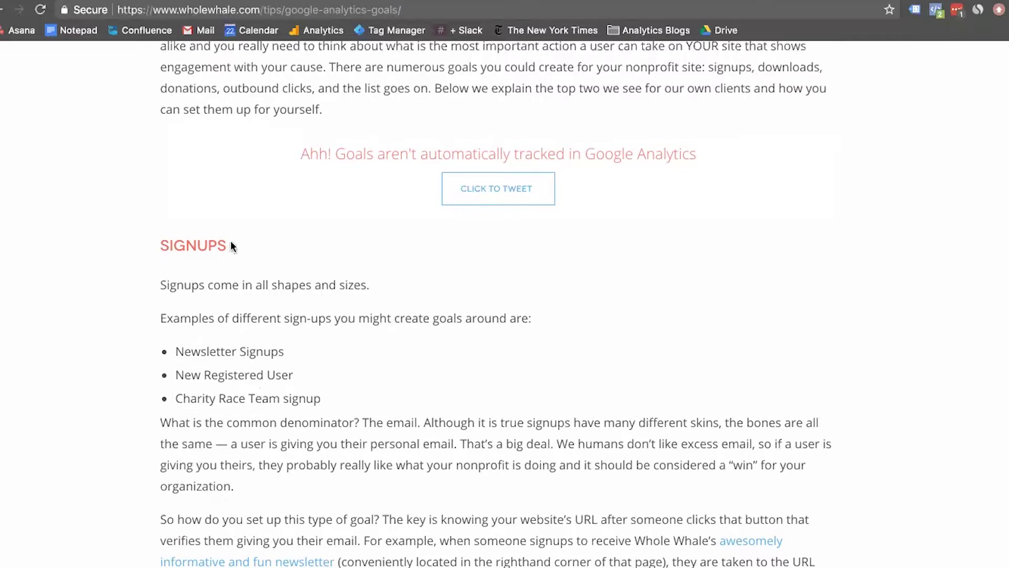
# - Read the article's Signups section and its goal setup walkthrough down to the Donations section
pyautogui.scroll(-15, 183, 279)
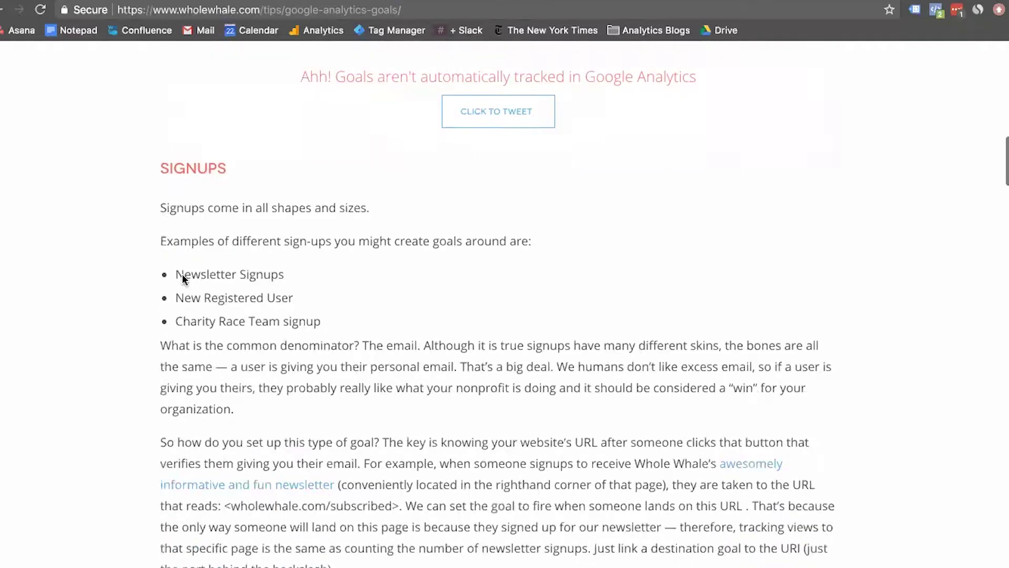
pyautogui.scroll(-3, 182, 278)
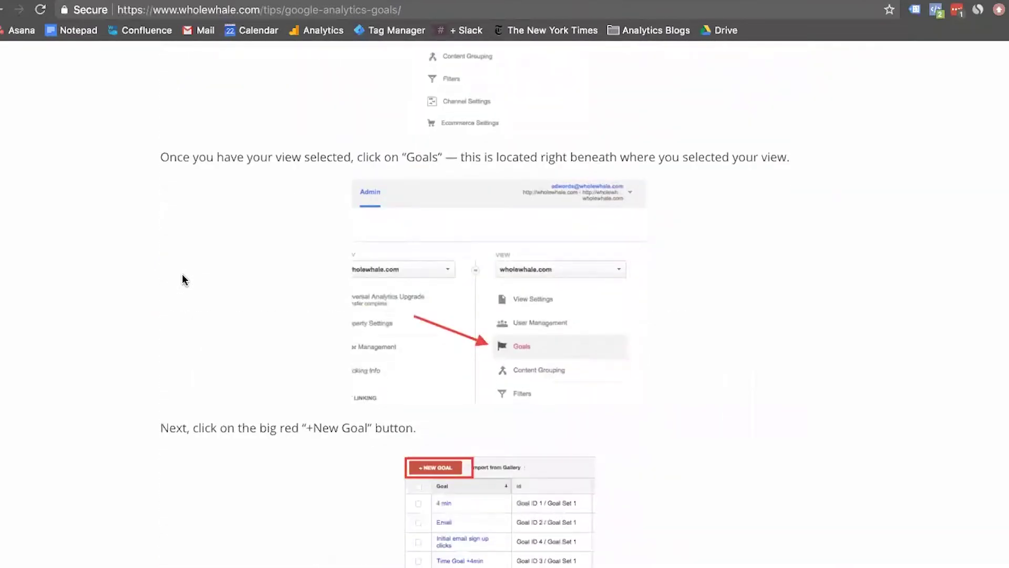
pyautogui.scroll(-20, 183, 278)
pyautogui.scroll(-3, 183, 279)
pyautogui.scroll(-2, 278, 231)
pyautogui.scroll(-1, 278, 232)
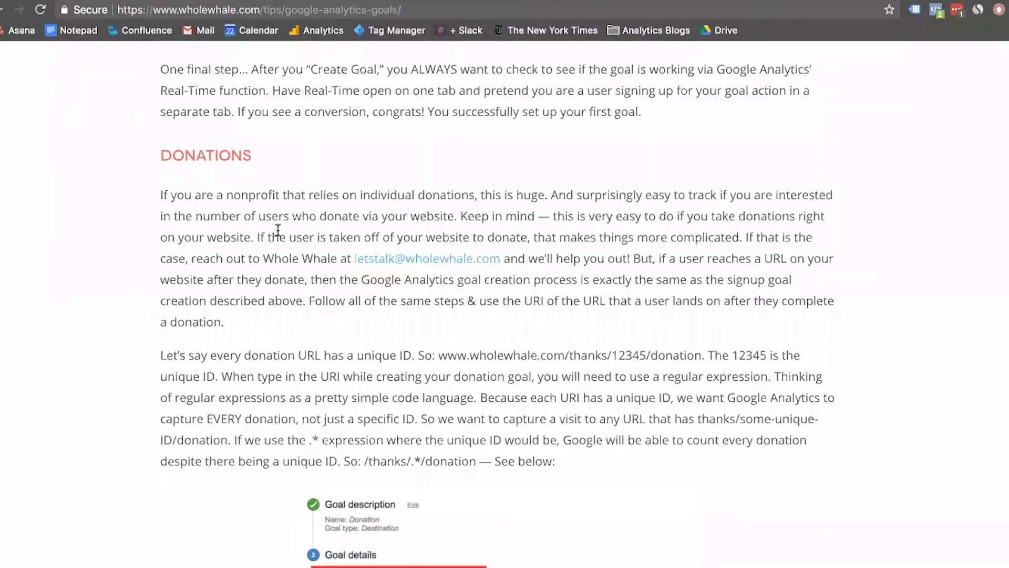
# - Review the article's donation goal example with a regular expression destination and its list of other goals nonprofits can create
pyautogui.scroll(-3, 277, 230)
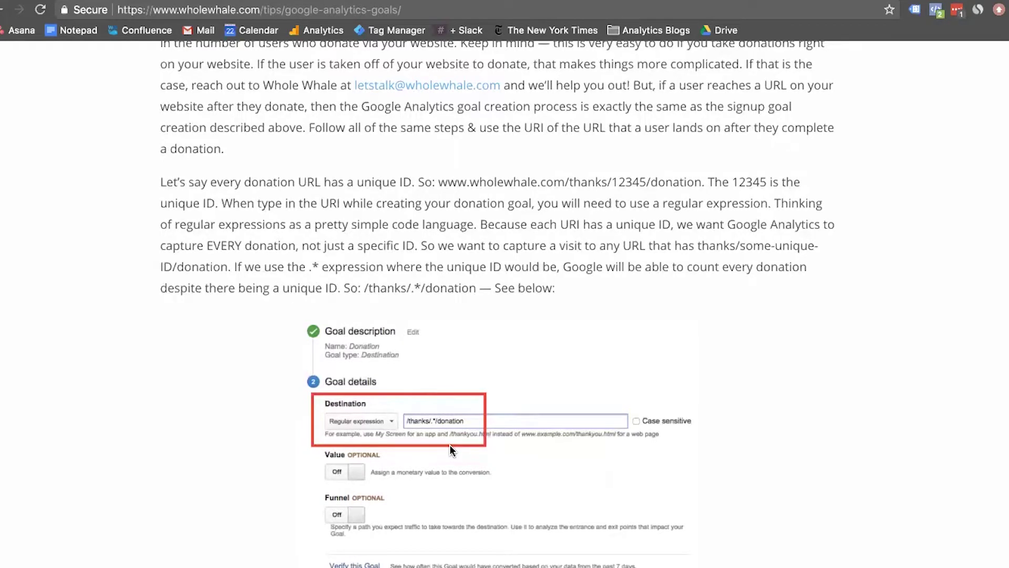
pyautogui.scroll(-4, 449, 444)
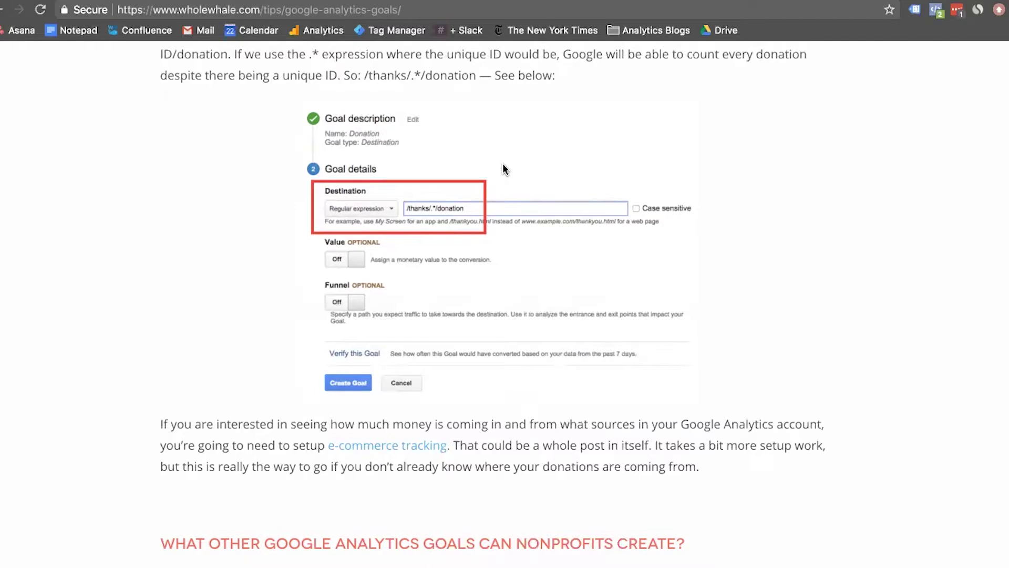
pyautogui.scroll(-8, 503, 168)
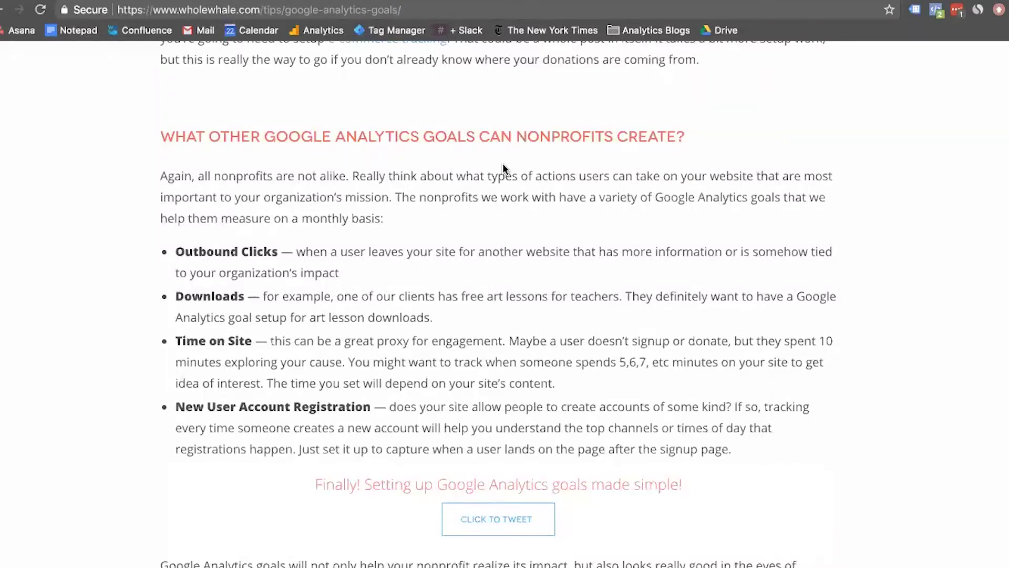
pyautogui.scroll(-5, 503, 164)
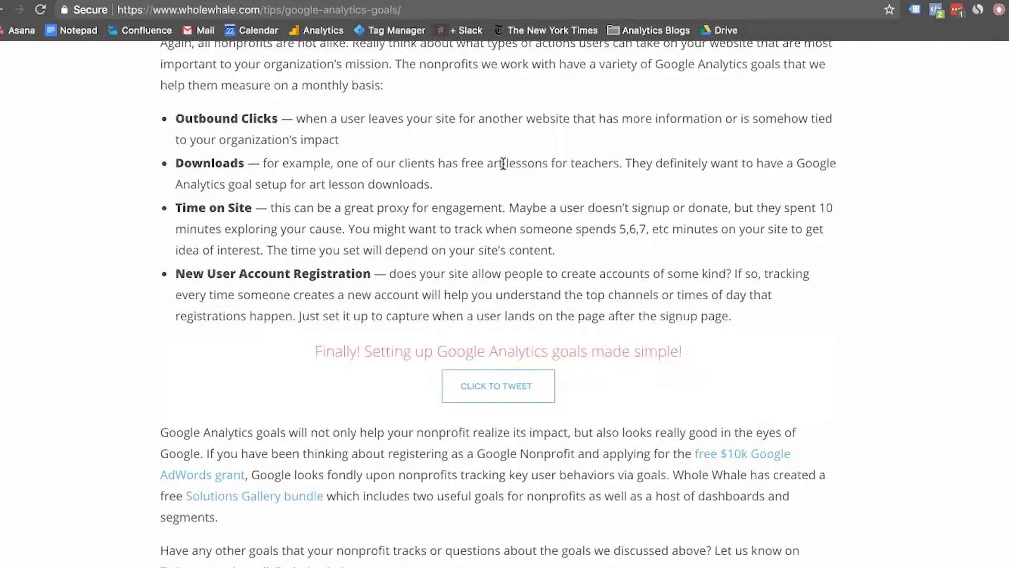
pyautogui.scroll(-3, 503, 163)
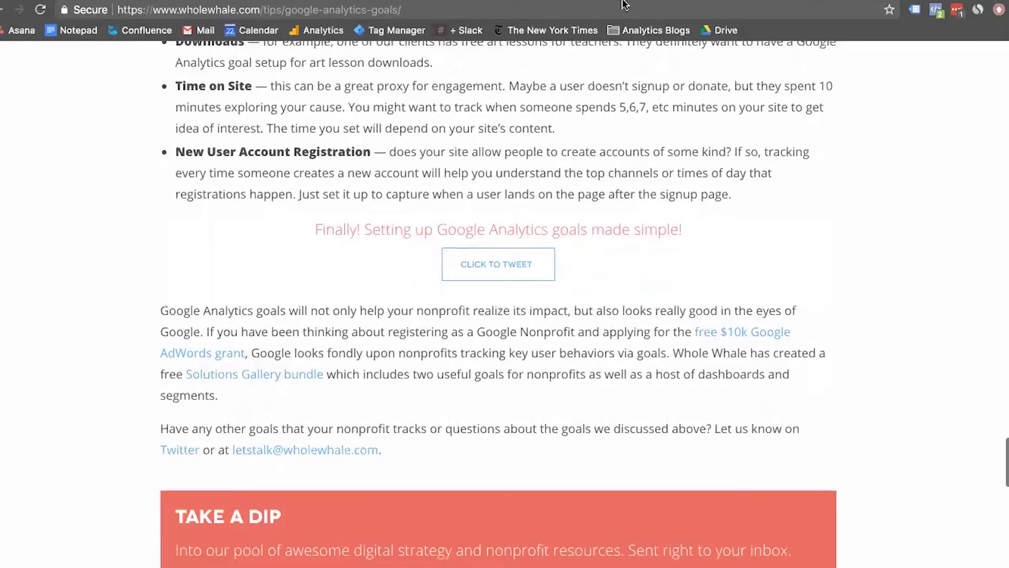
pyautogui.scroll(4, 627, 99)
pyautogui.scroll(5, 627, 98)
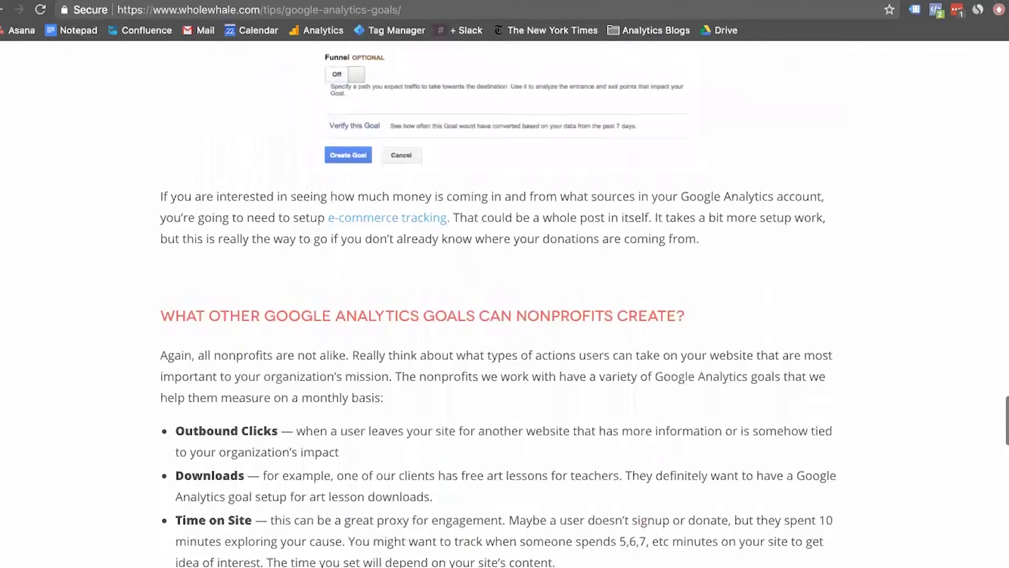
# - Switch to Google Analytics and open the goals list of the wholewhale.com view in the administration settings
pyautogui.moveTo(180, 16)
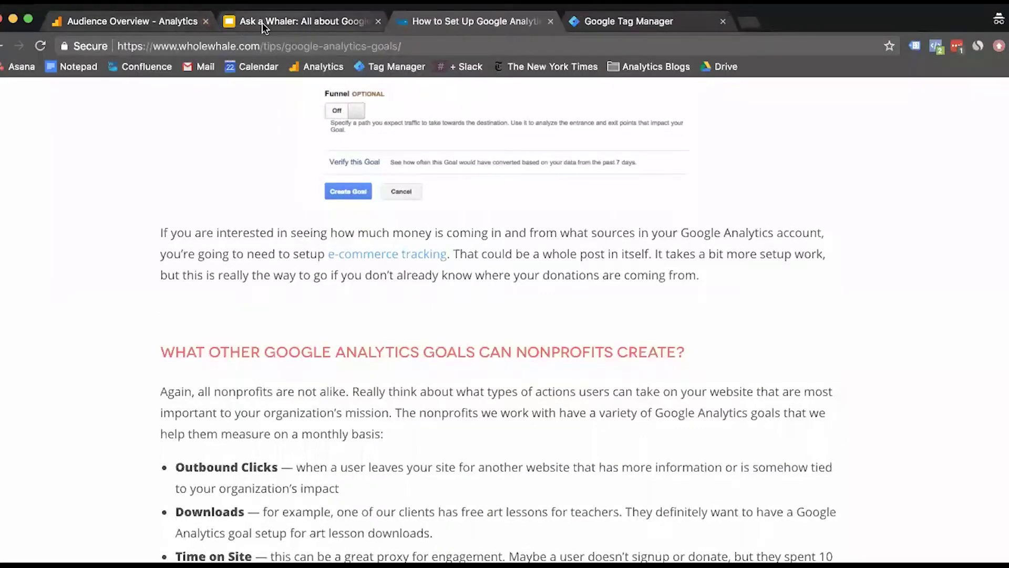
pyautogui.click(166, 23)
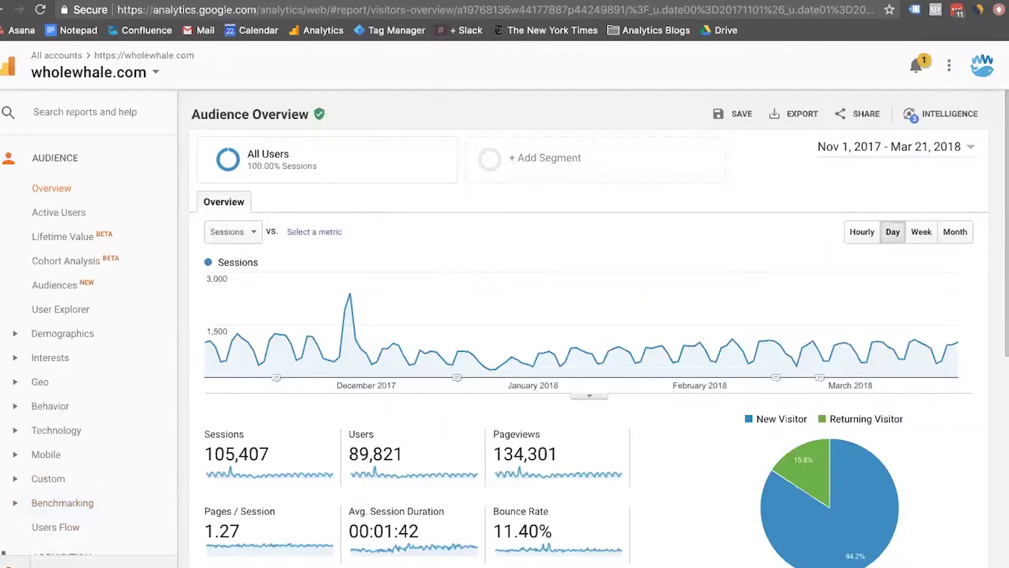
pyautogui.click(9, 560)
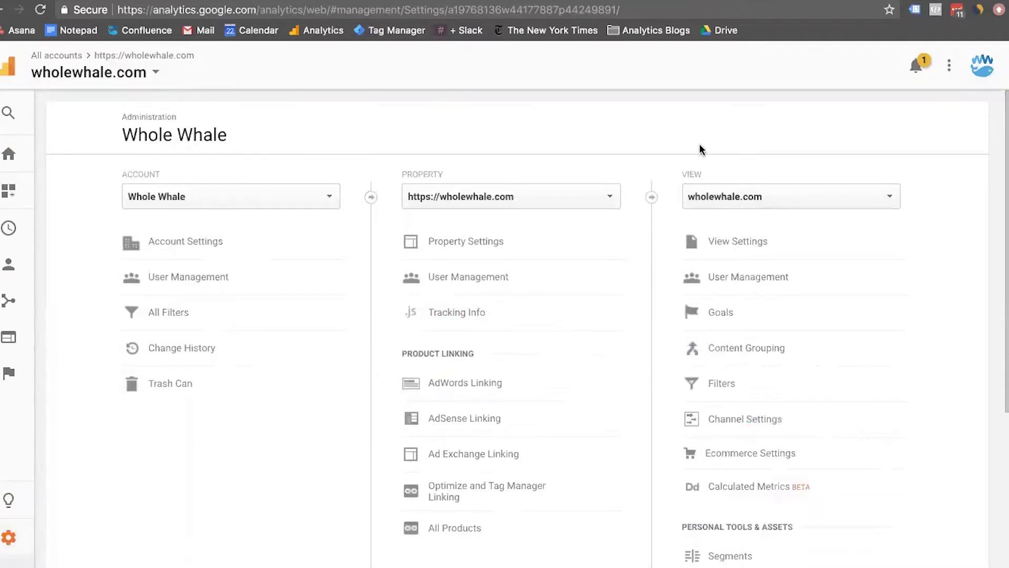
pyautogui.click(735, 307)
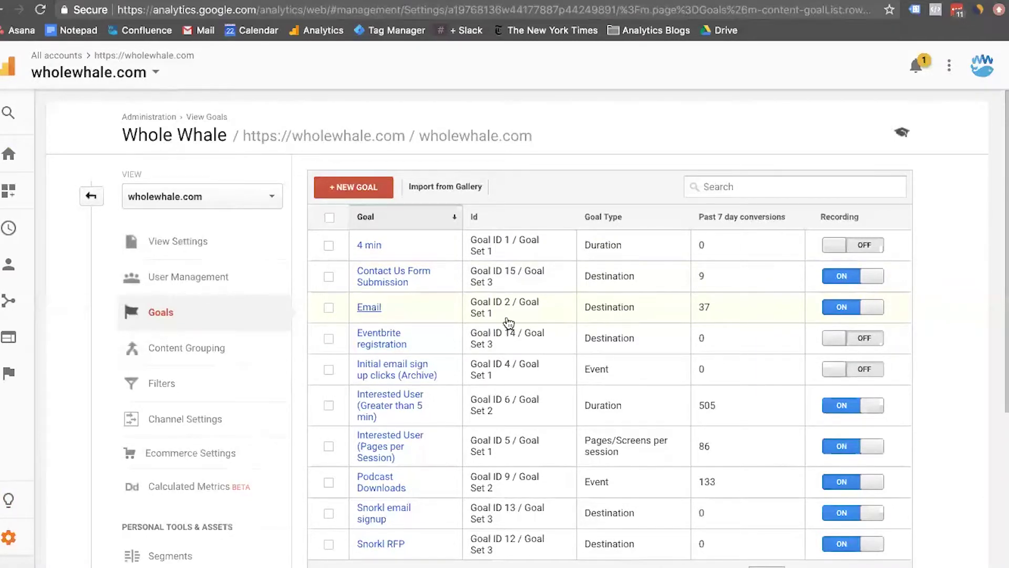
# - Open the Email goal, look through its goal setup templates and continue with the Custom option
pyautogui.click(377, 312)
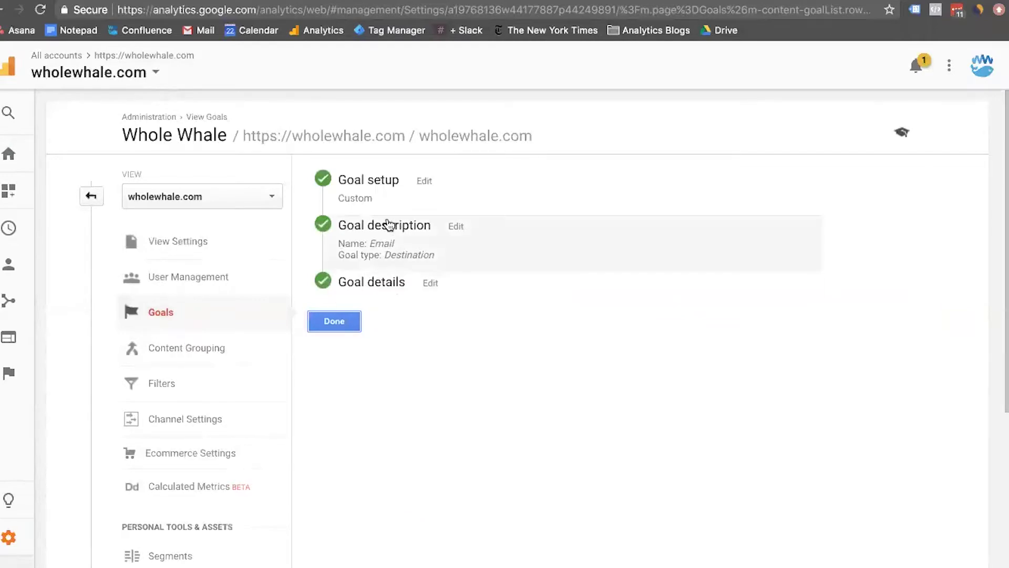
pyautogui.click(345, 203)
pyautogui.scroll(-2, 442, 202)
pyautogui.scroll(1, 441, 199)
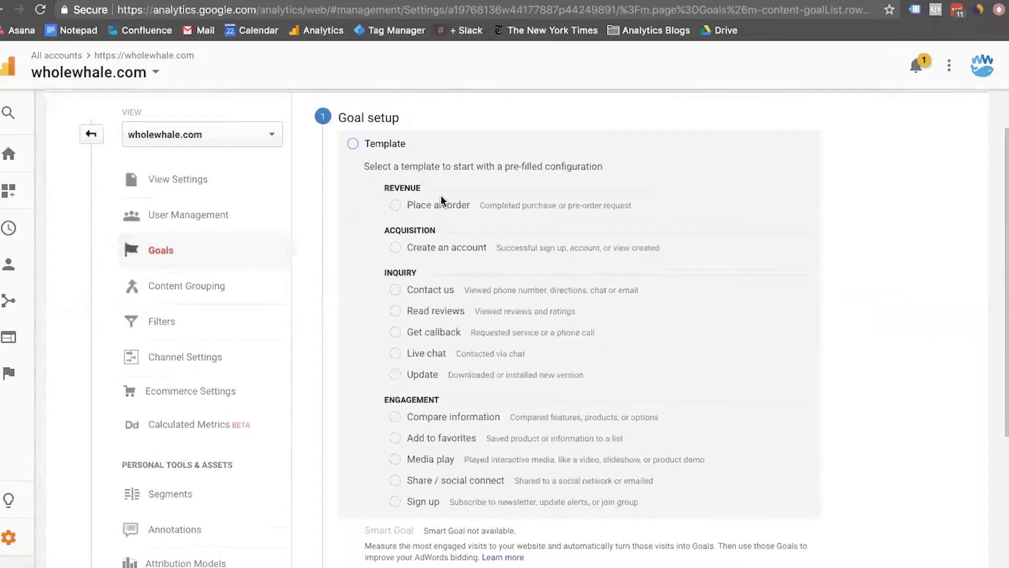
pyautogui.scroll(-2, 441, 199)
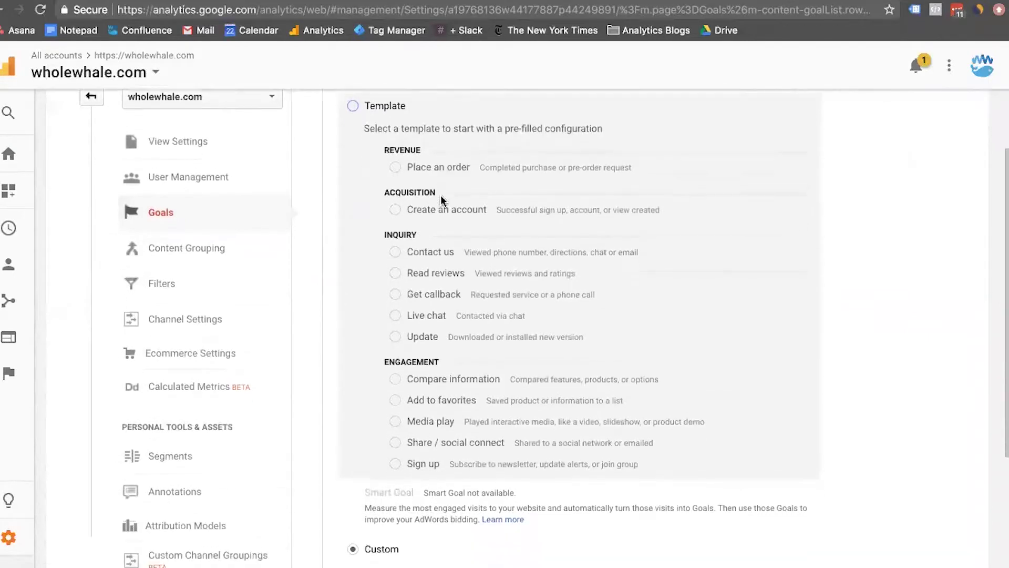
pyautogui.scroll(2, 455, 266)
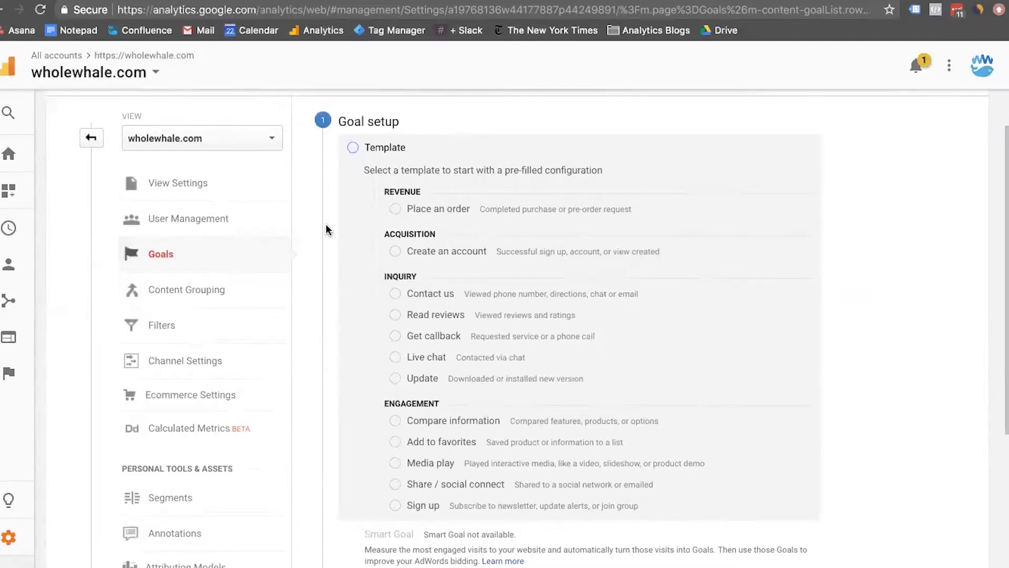
pyautogui.scroll(-4, 326, 224)
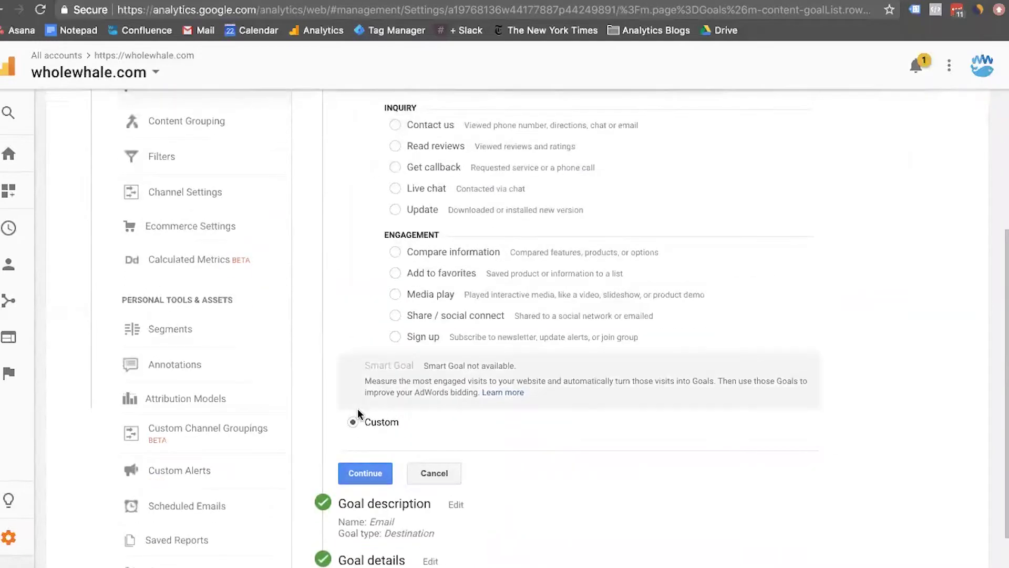
pyautogui.click(378, 467)
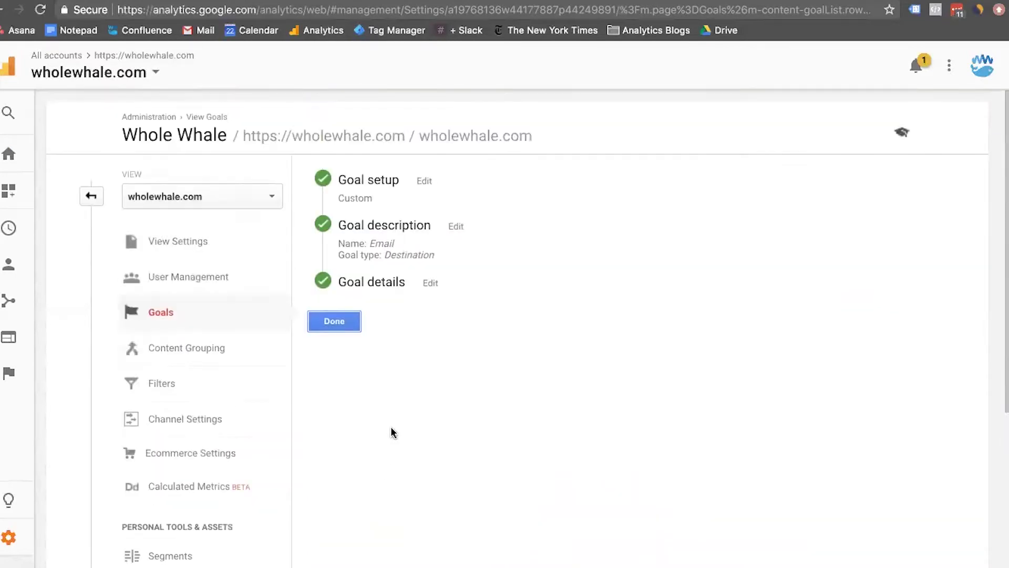
# - Inspect the Email goal's name and type, then open its goal details and highlight the destination expression
pyautogui.click(448, 251)
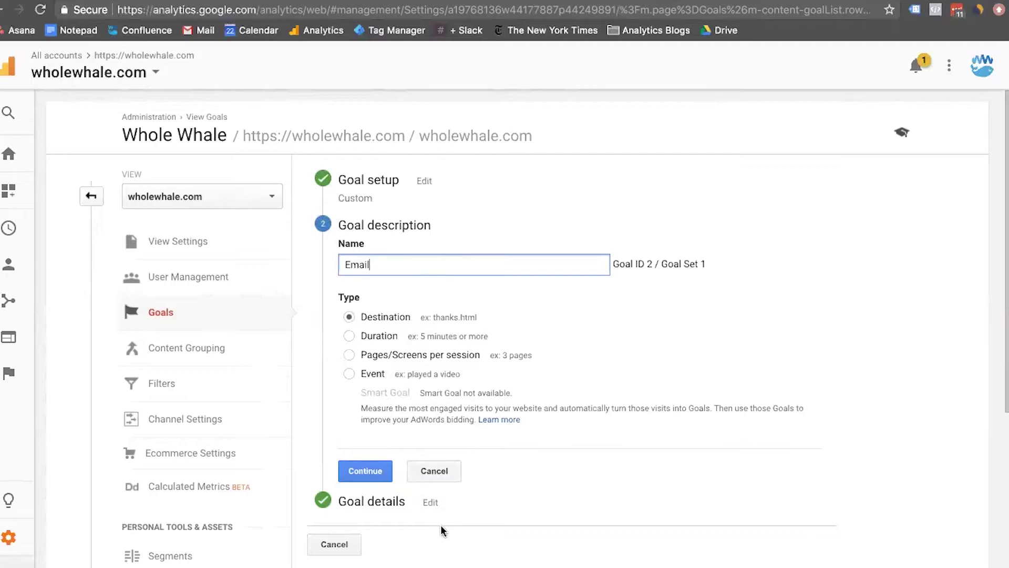
pyautogui.click(432, 504)
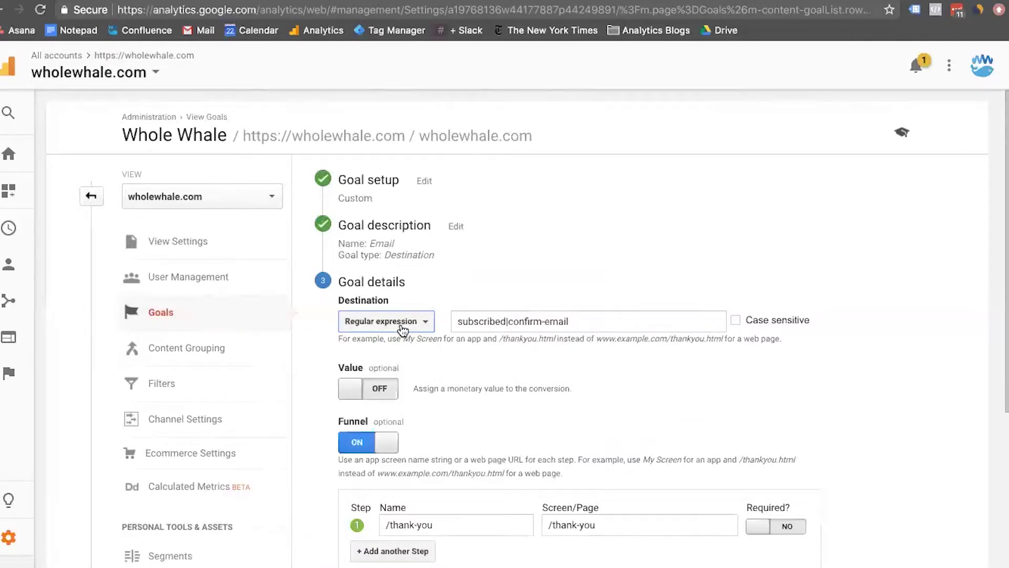
pyautogui.moveTo(597, 320); pyautogui.dragTo(455, 321)
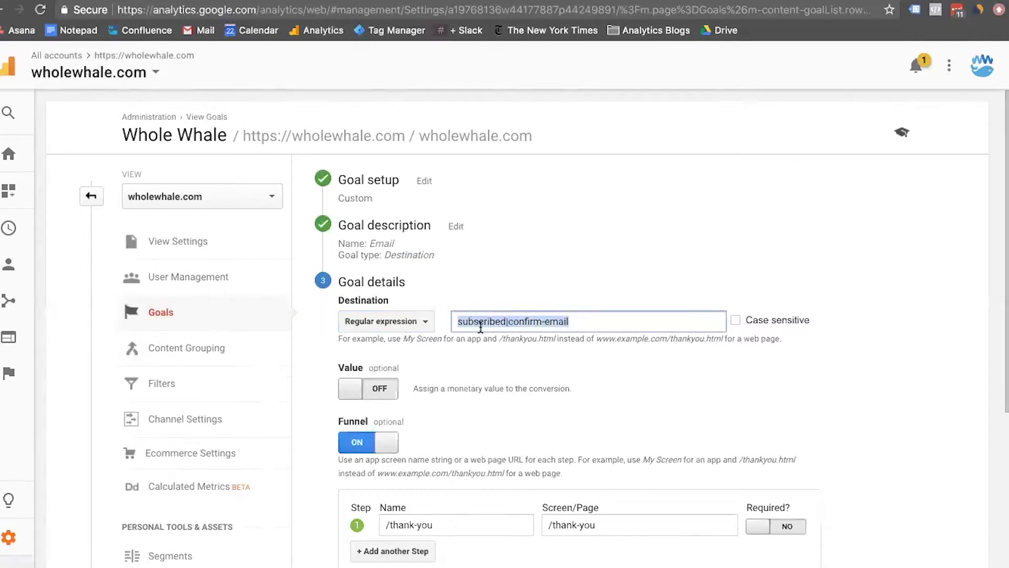
pyautogui.click(532, 334)
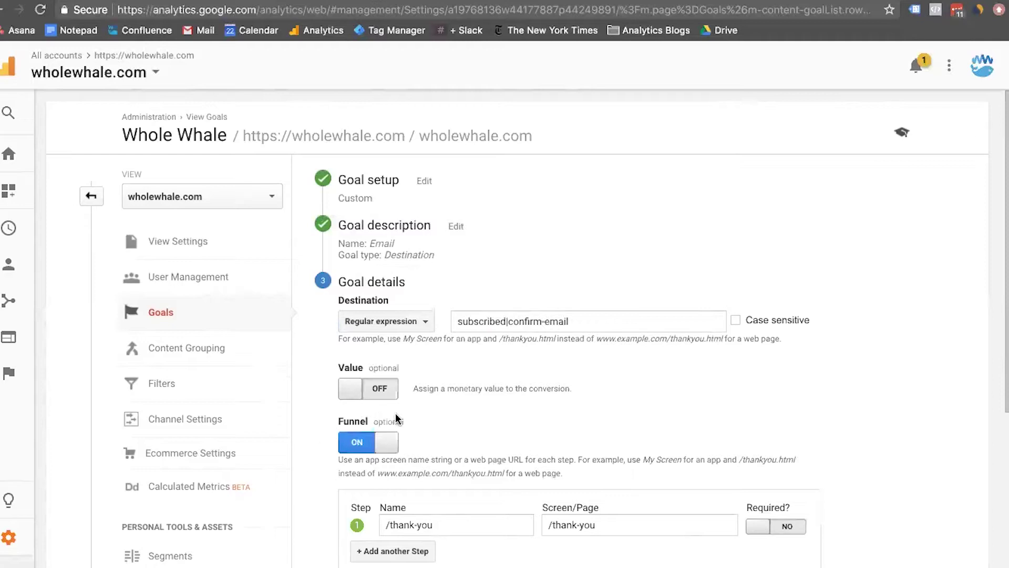
# - Review the Email goal's destination, value and funnel settings, and verify the goal against data from the past 7 days
pyautogui.scroll(-3, 411, 415)
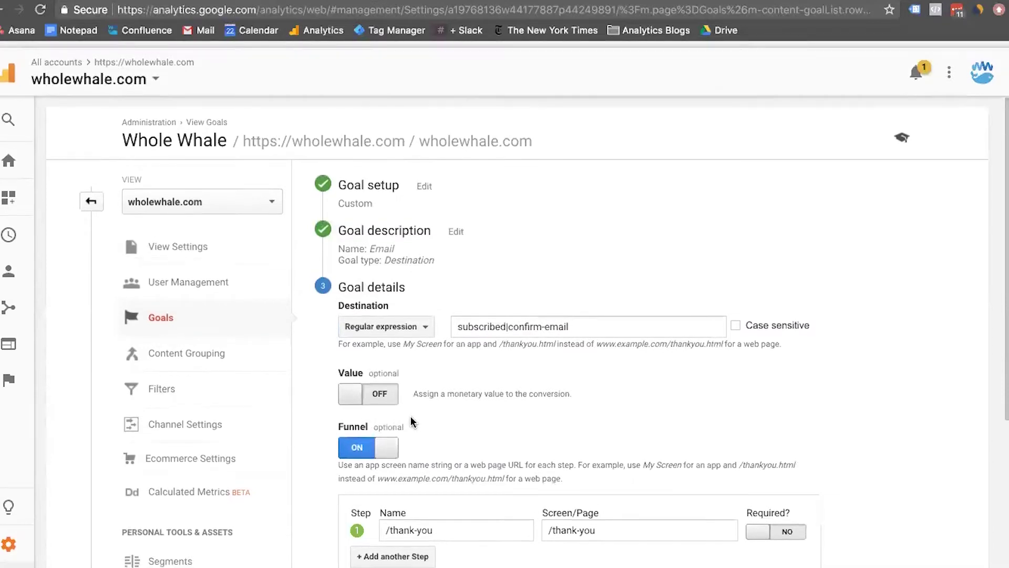
pyautogui.scroll(2, 411, 415)
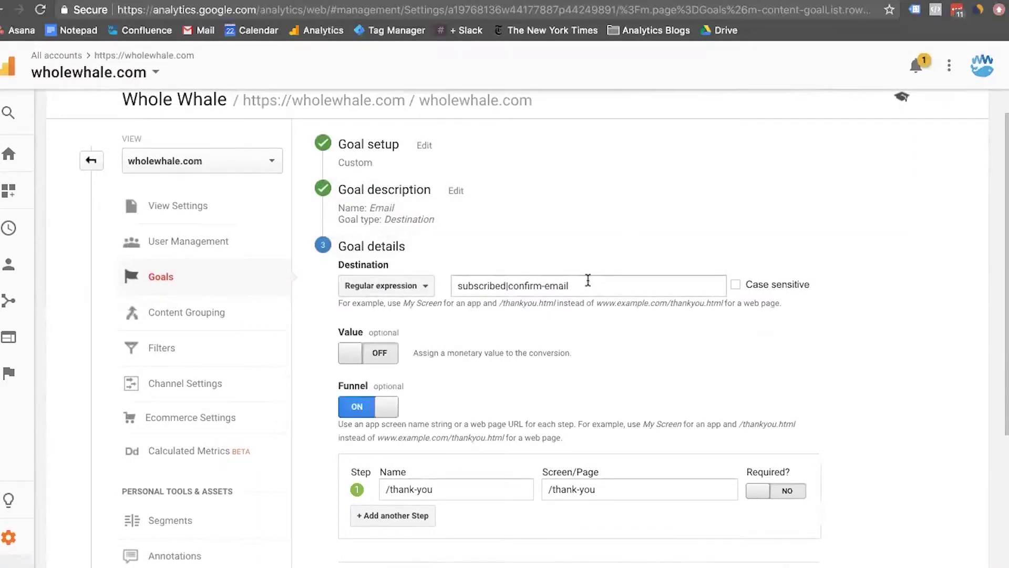
pyautogui.scroll(-2, 601, 328)
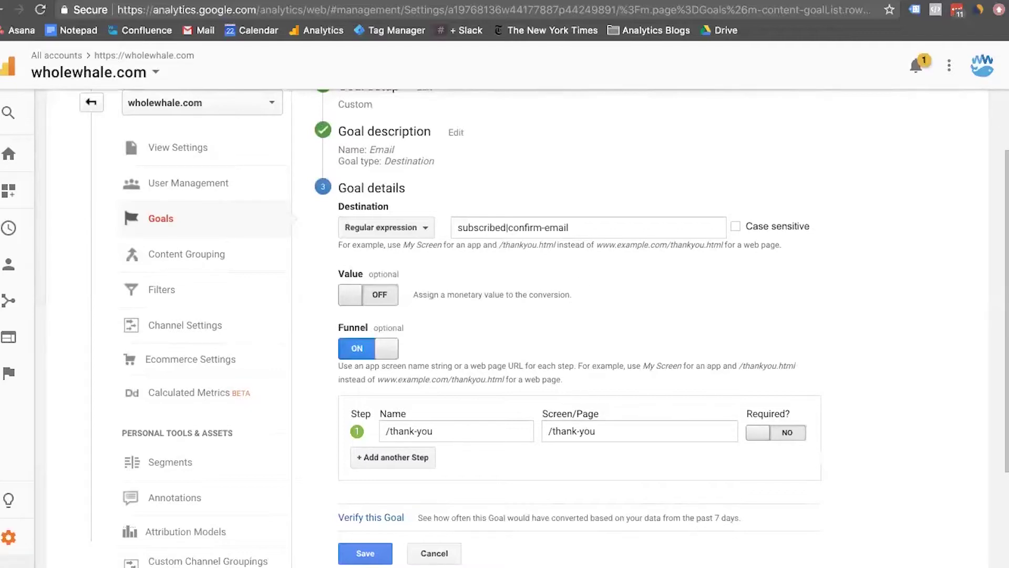
pyautogui.scroll(-1, 663, 437)
pyautogui.scroll(-2, 663, 437)
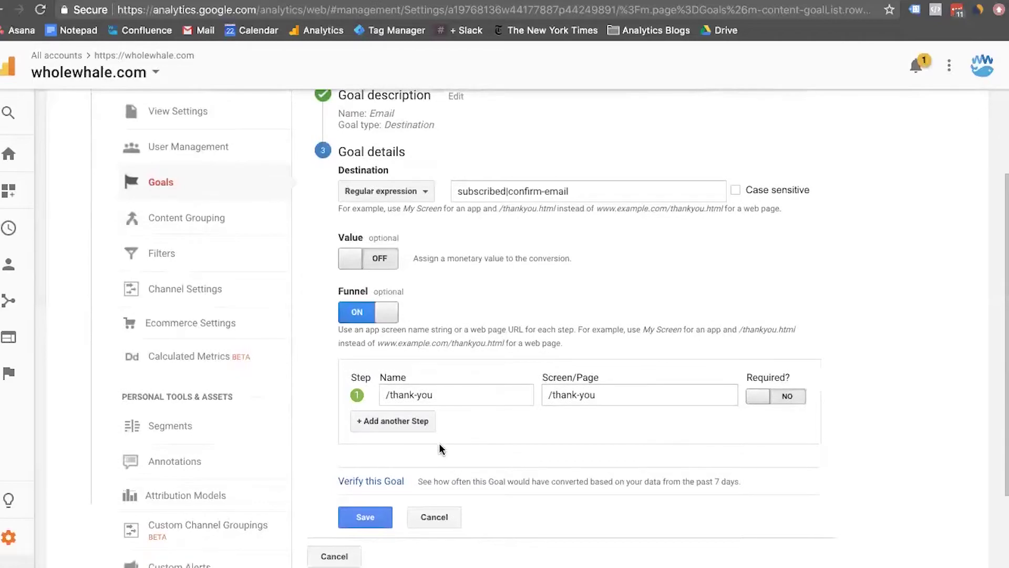
pyautogui.scroll(2, 389, 461)
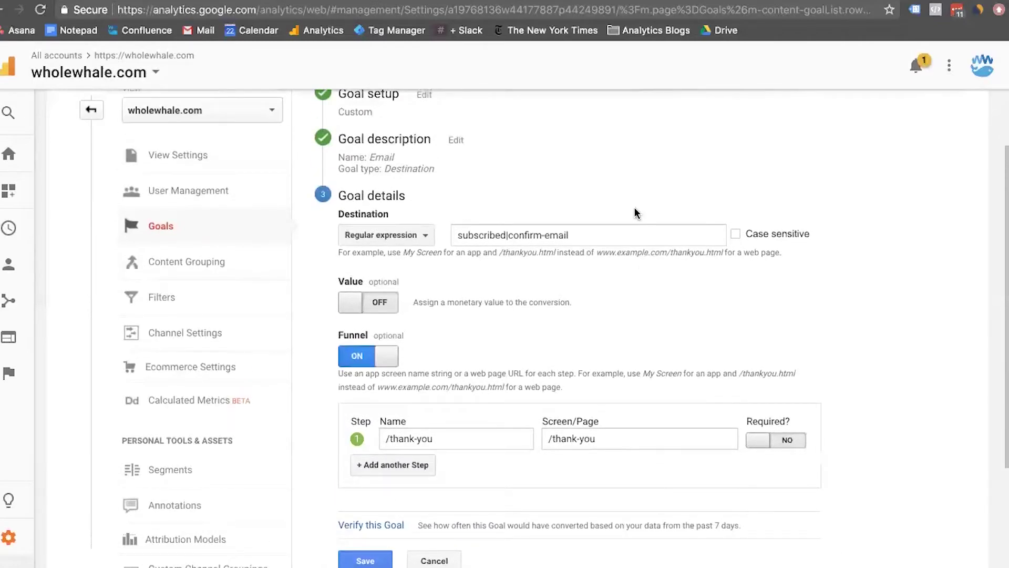
pyautogui.scroll(-1, 385, 479)
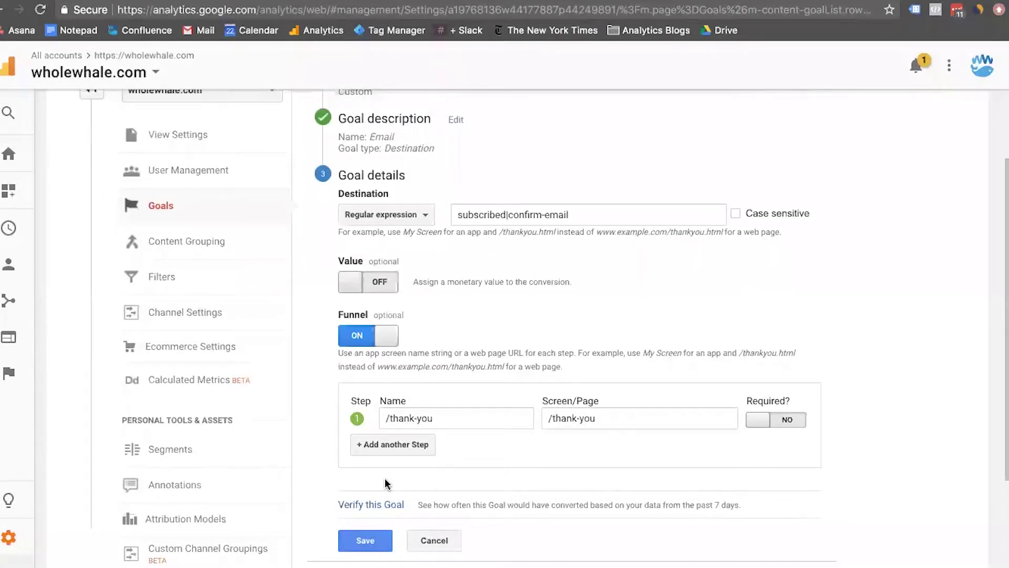
pyautogui.click(385, 506)
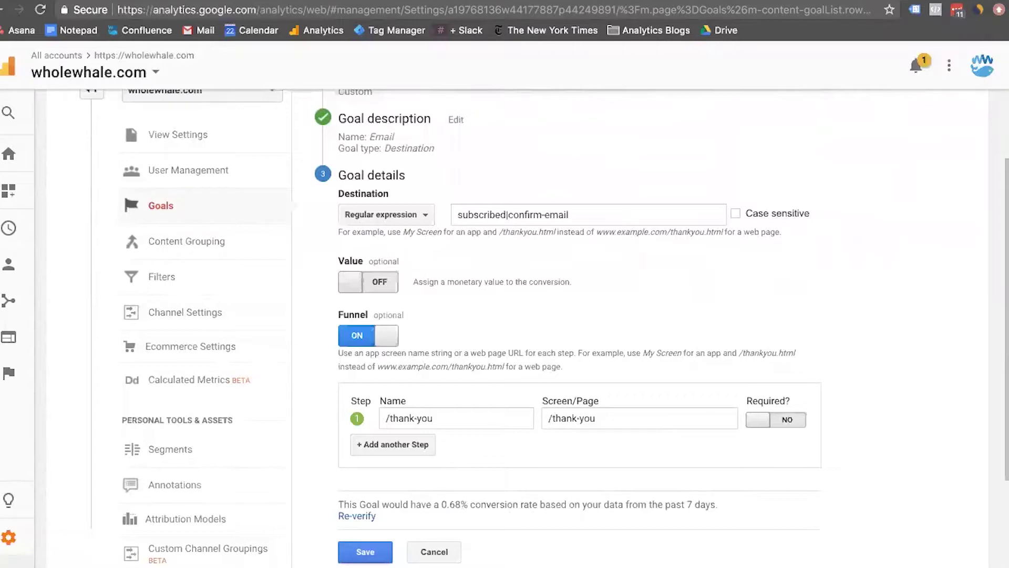
pyautogui.scroll(3, 457, 310)
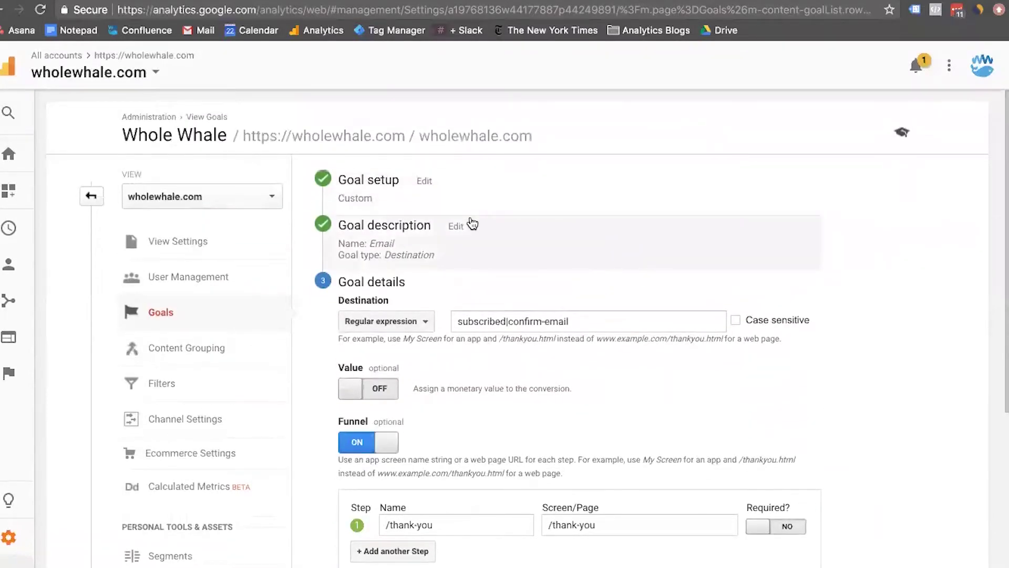
# - Return to the goals list and open the description of the Podcast Downloads goal for editing
pyautogui.click(99, 200)
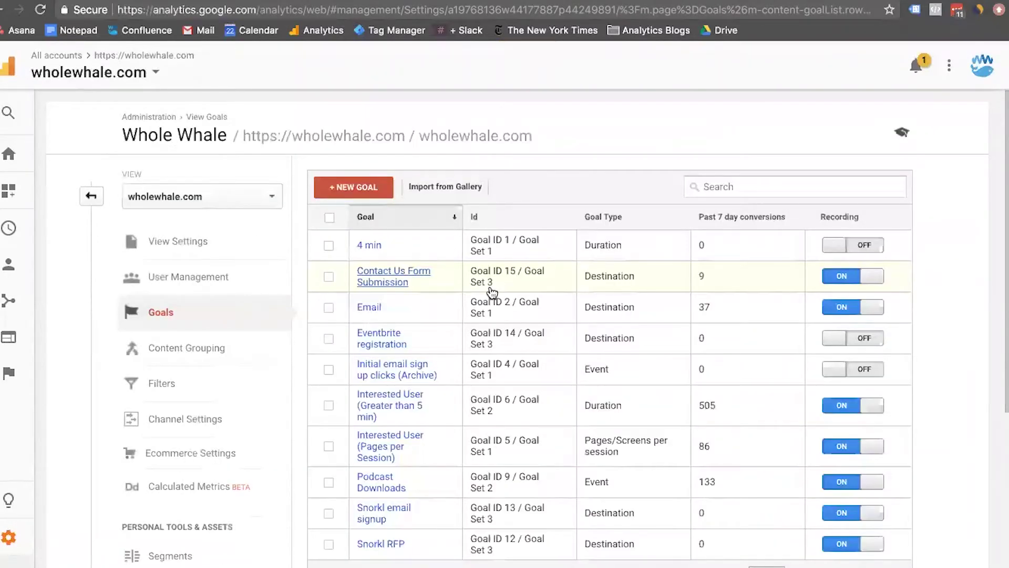
pyautogui.scroll(-1, 491, 292)
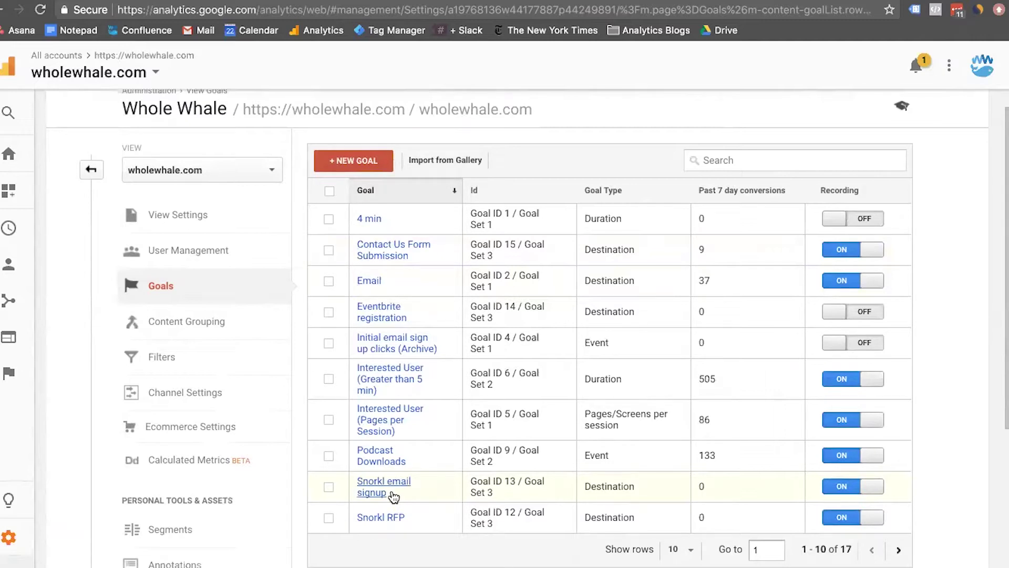
pyautogui.click(397, 462)
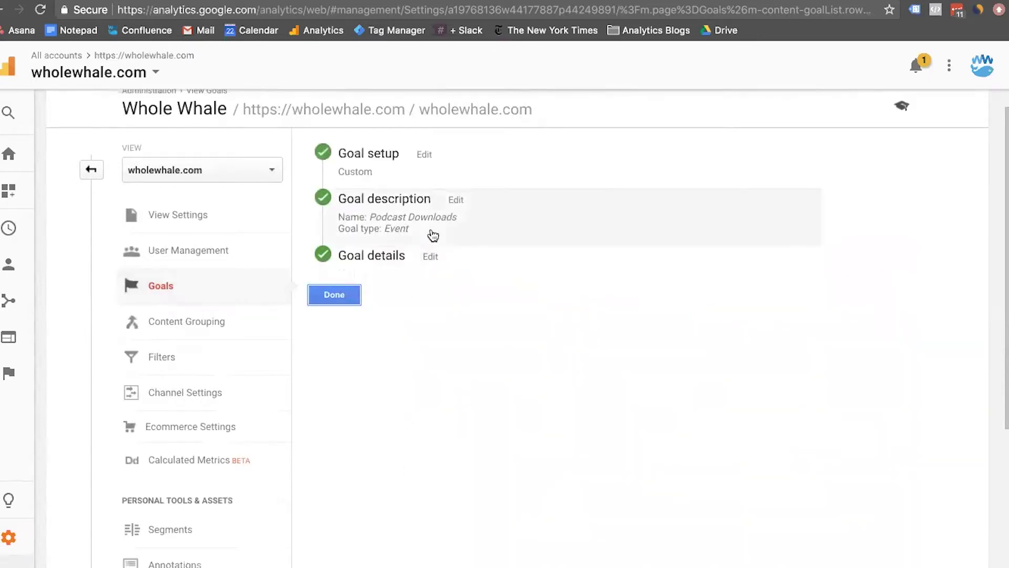
pyautogui.click(434, 235)
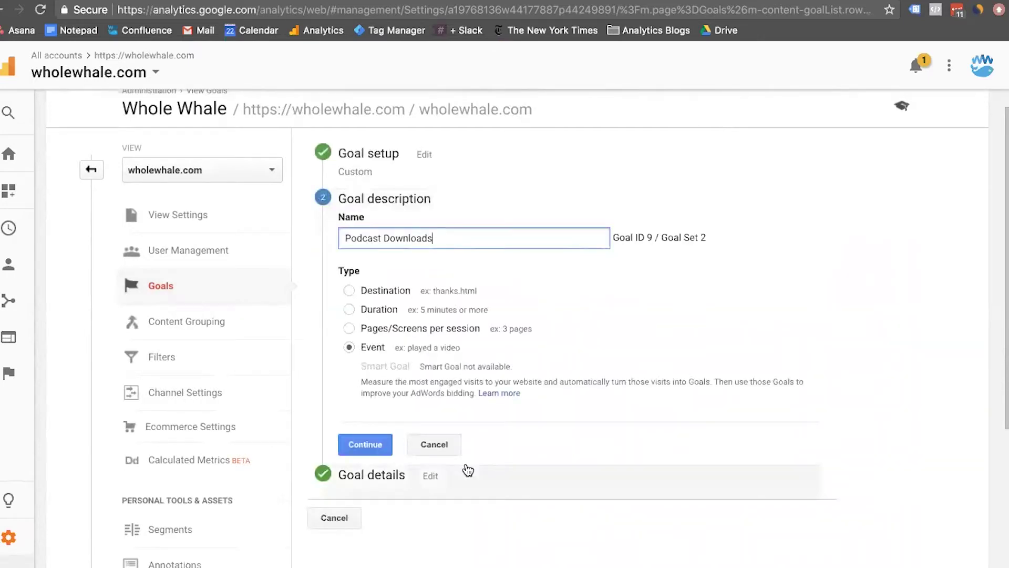
# - Look through the Podcast Downloads goal's setup templates, then open its goal details to view the event conditions
pyautogui.click(389, 177)
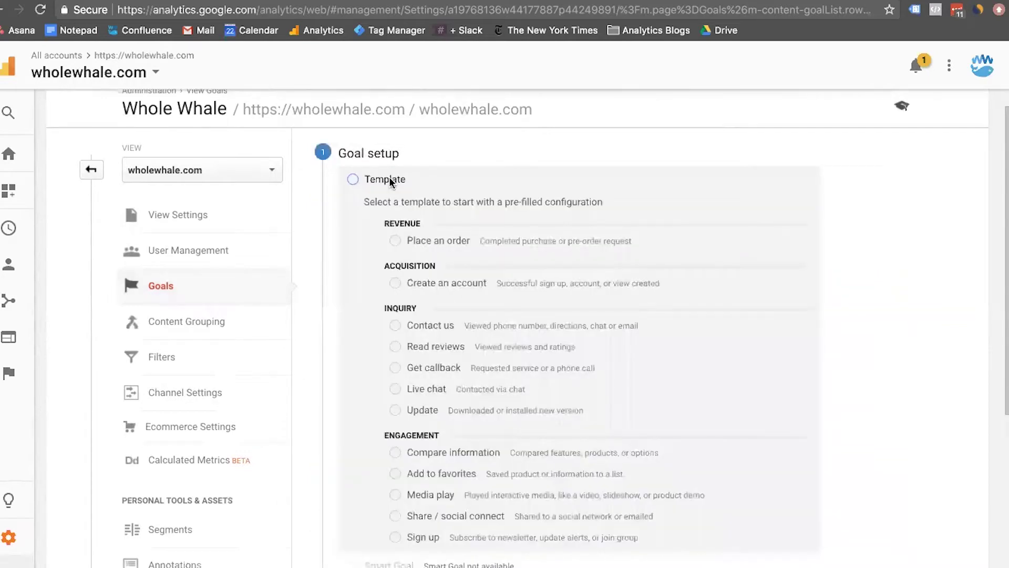
pyautogui.scroll(-3, 363, 537)
pyautogui.scroll(3, 363, 538)
pyautogui.scroll(-3, 363, 537)
pyautogui.click(365, 527)
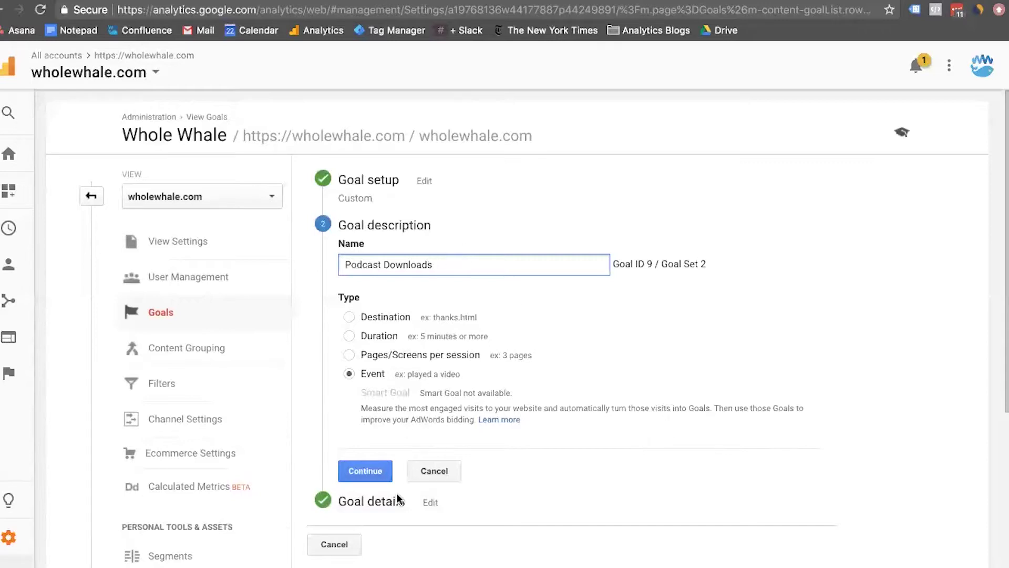
pyautogui.click(398, 515)
pyautogui.scroll(-2, 399, 515)
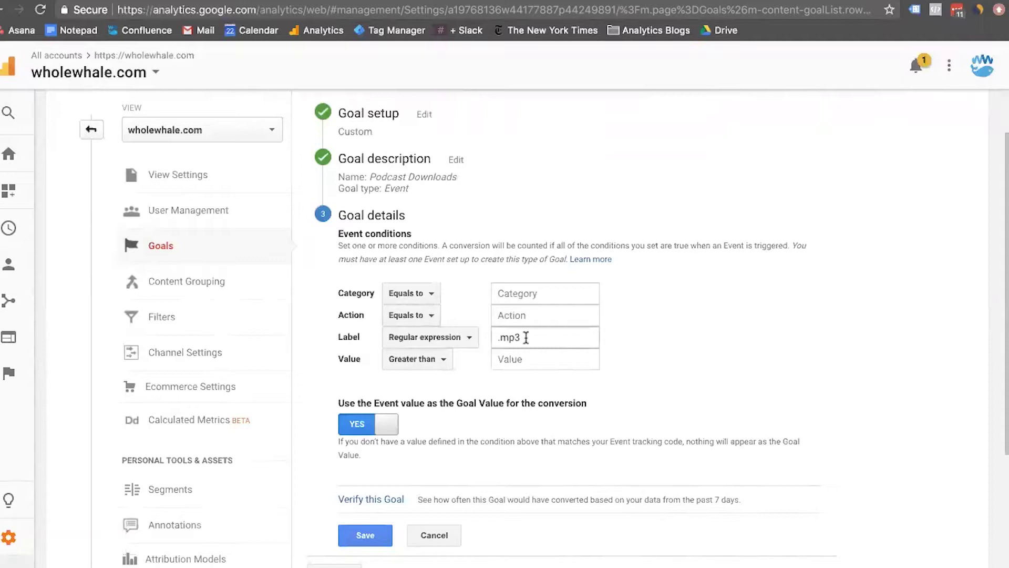
# - Fill in the Podcast Downloads event conditions with category "Outbound Link" and action "Click"
pyautogui.click(527, 318)
pyautogui.click(531, 299)
pyautogui.click(505, 297)
pyautogui.write('O')
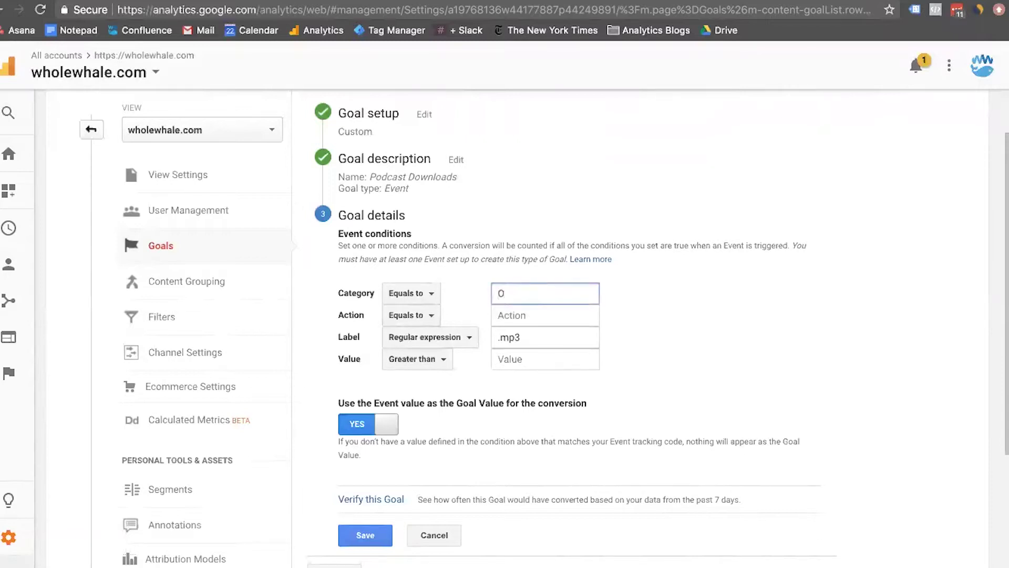
pyautogui.write('utbdoun')
pyautogui.press('BackSpace')
pyautogui.press('BackSpace')
pyautogui.press('BackSpace')
pyautogui.press('BackSpace')
pyautogui.press('BackSpace')
pyautogui.write('ound Link')
pyautogui.click(529, 316)
pyautogui.write('Click')
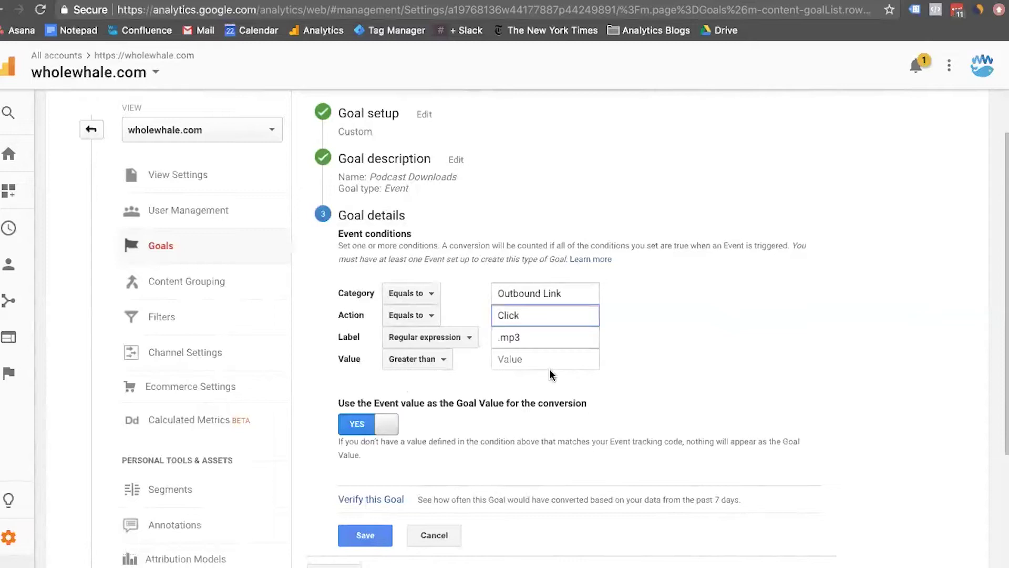
# - Clear the action and category values from the Podcast Downloads event conditions
pyautogui.doubleClick(535, 314)
pyautogui.press('BackSpace')
pyautogui.moveTo(562, 292); pyautogui.dragTo(497, 292)
pyautogui.press('BackSpace')
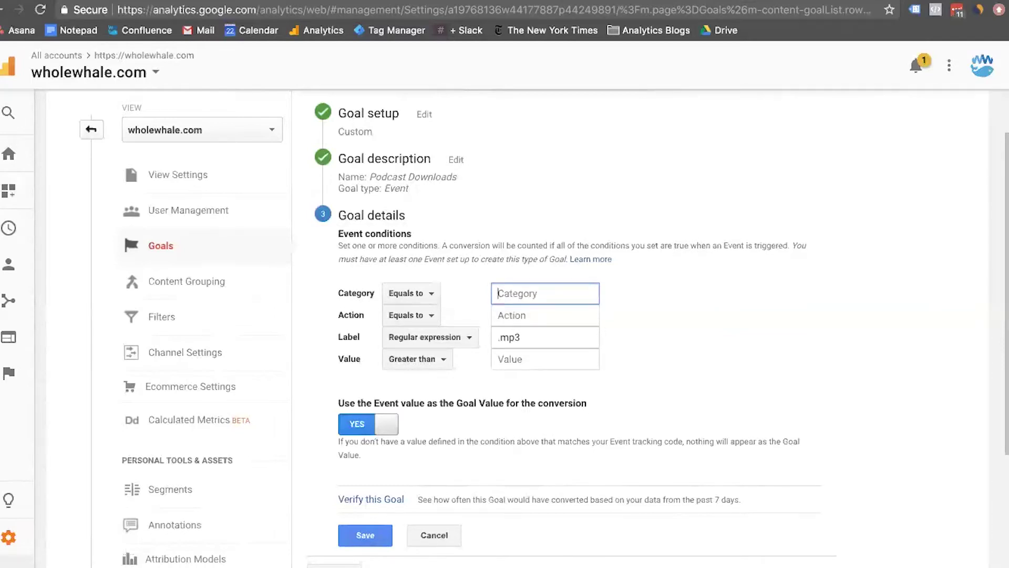
# - Verify the Podcast Downloads goal against data from the past 7 days and save the goal
pyautogui.click(384, 482)
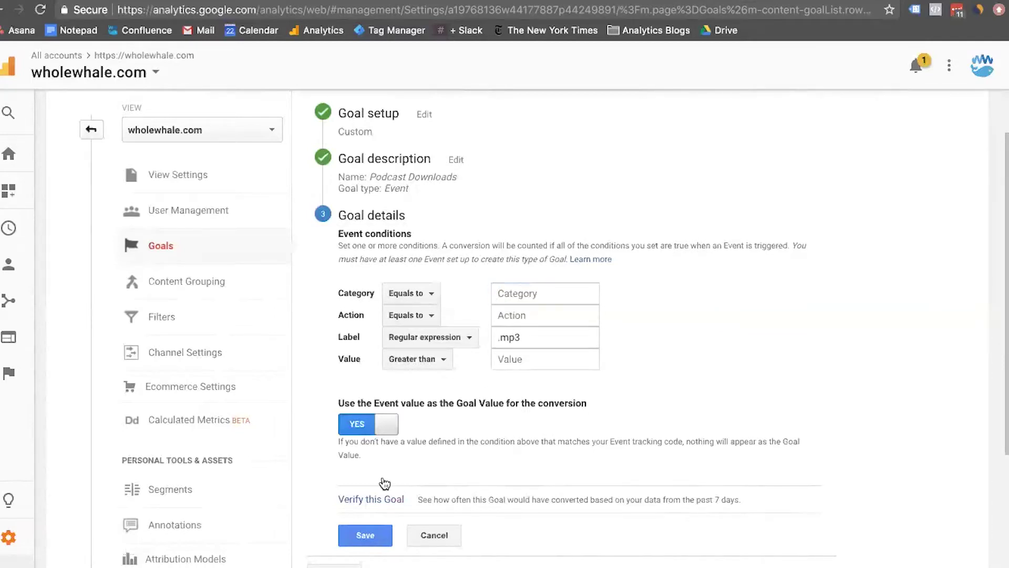
pyautogui.click(372, 497)
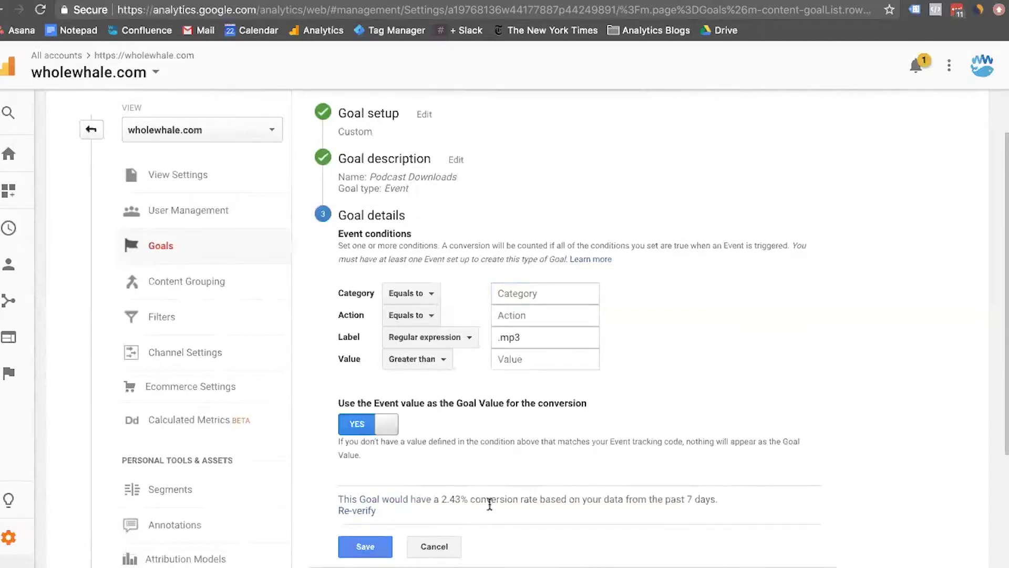
pyautogui.click(365, 546)
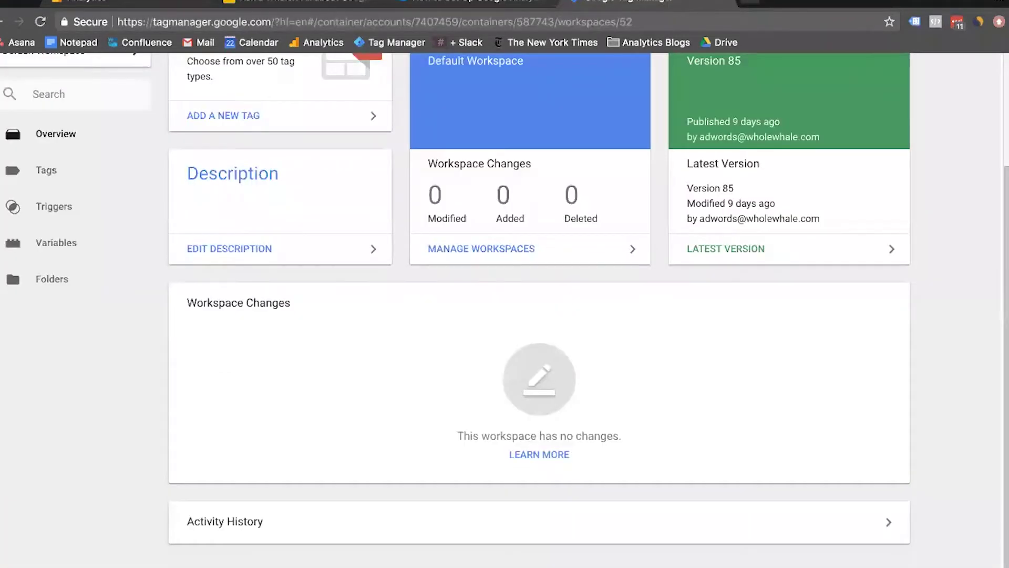
# - Switch to the Whole Whale container in Google Tag Manager and look through its list of tags
pyautogui.scroll(3, 504, 294)
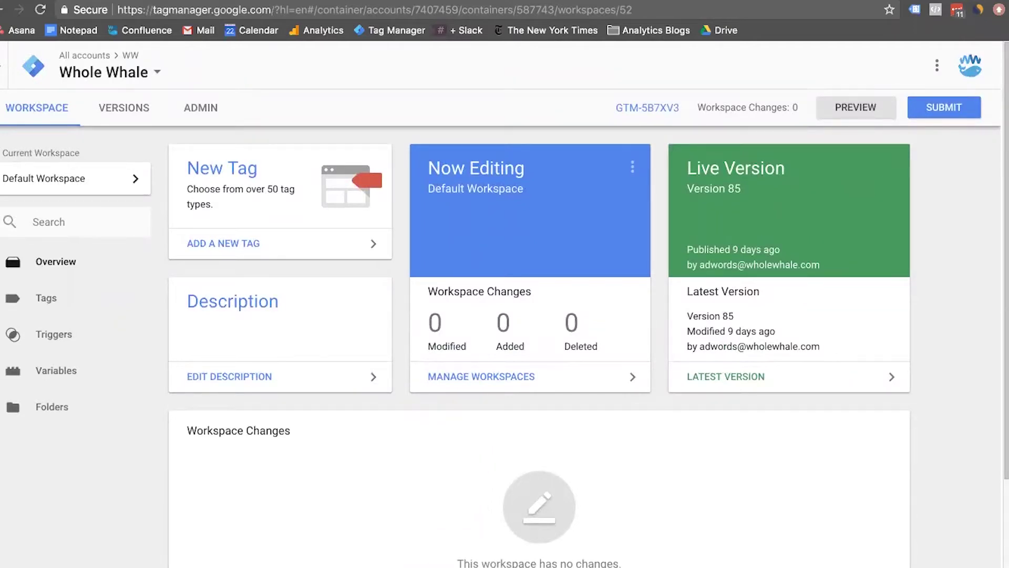
pyautogui.click(40, 298)
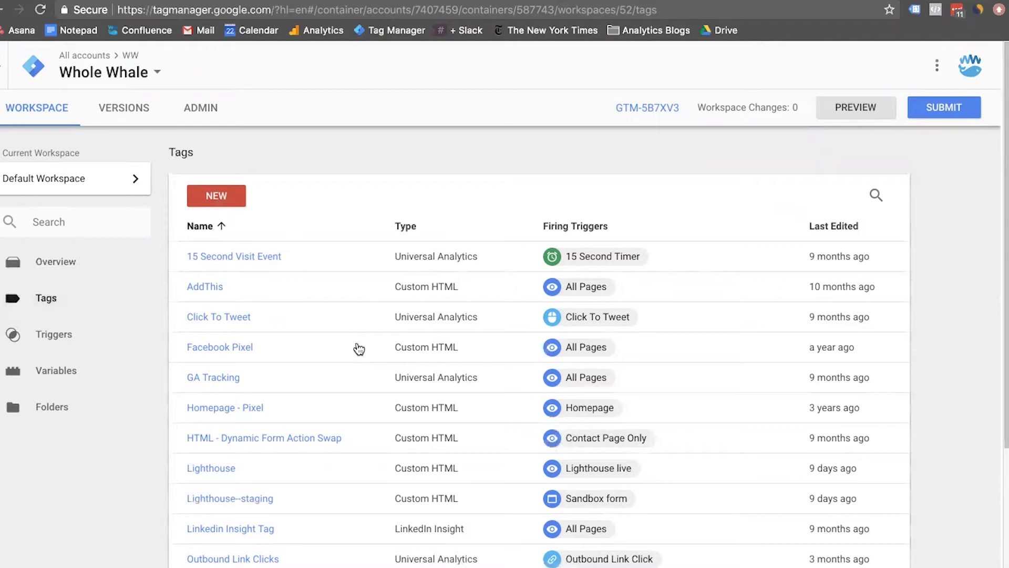
pyautogui.scroll(-4, 358, 342)
pyautogui.scroll(1, 362, 325)
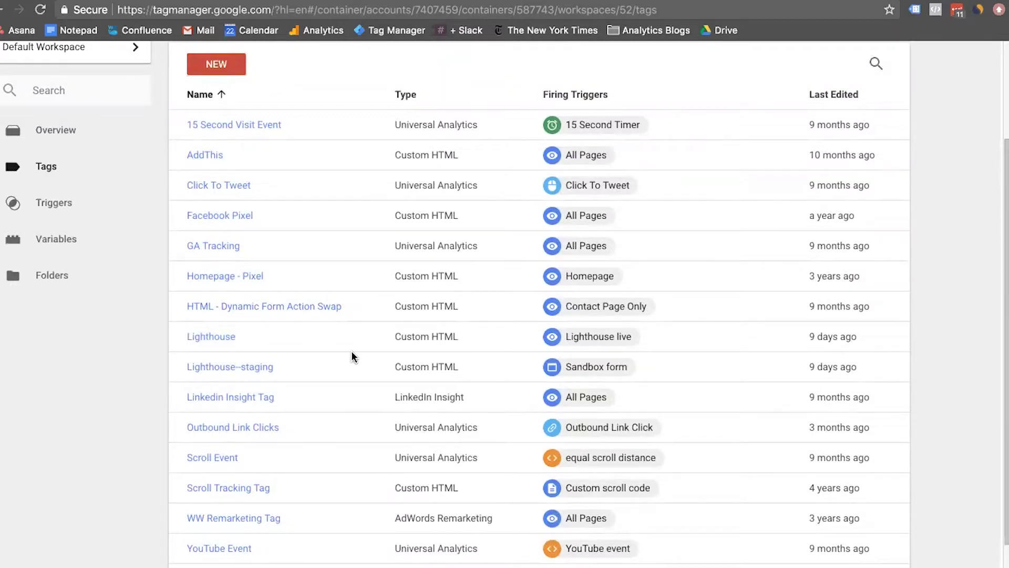
# - Open the Click To Tweet tag, inspect its event tracking parameters in the tag configuration, and close it
pyautogui.click(227, 199)
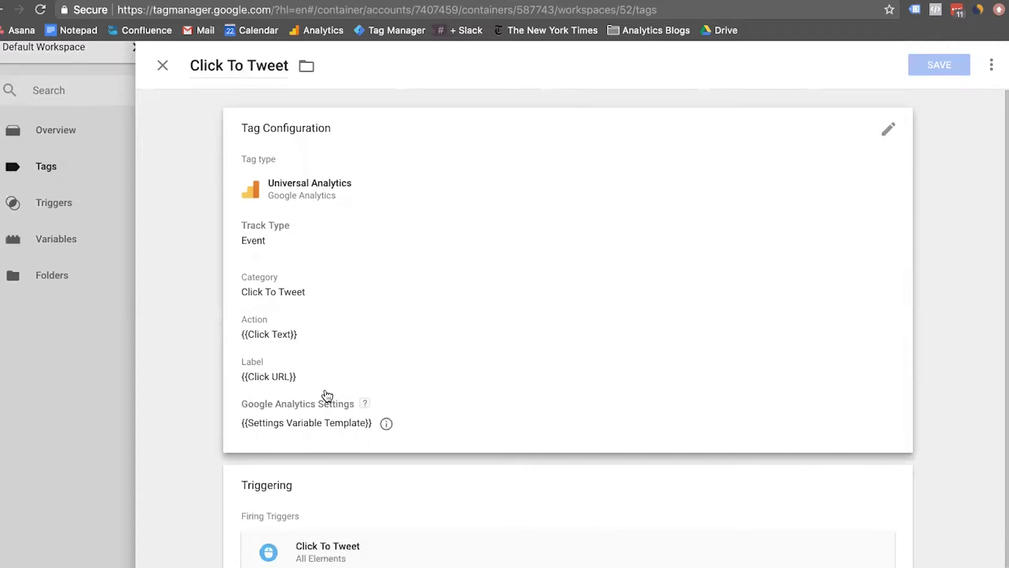
pyautogui.click(363, 322)
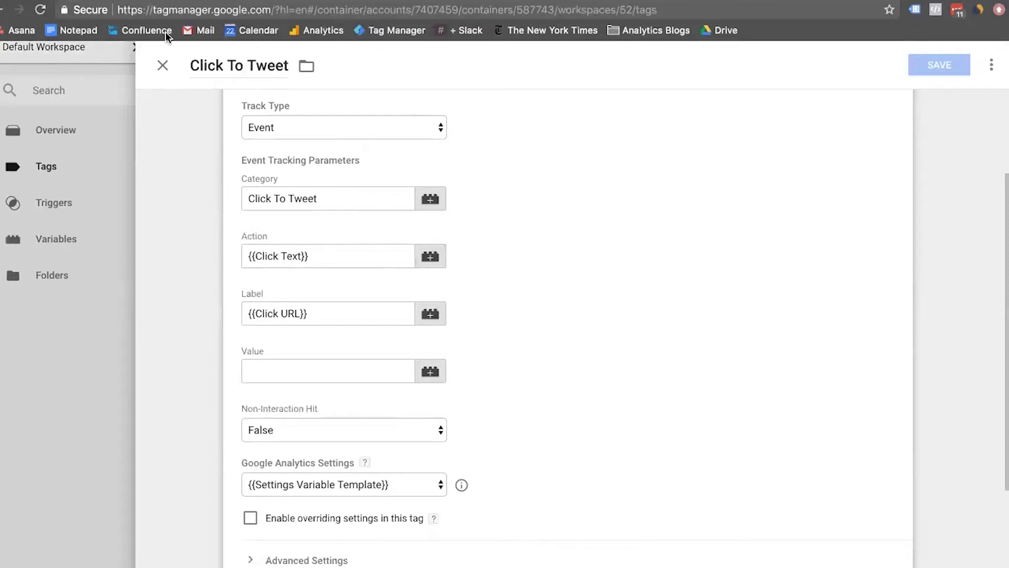
pyautogui.click(164, 63)
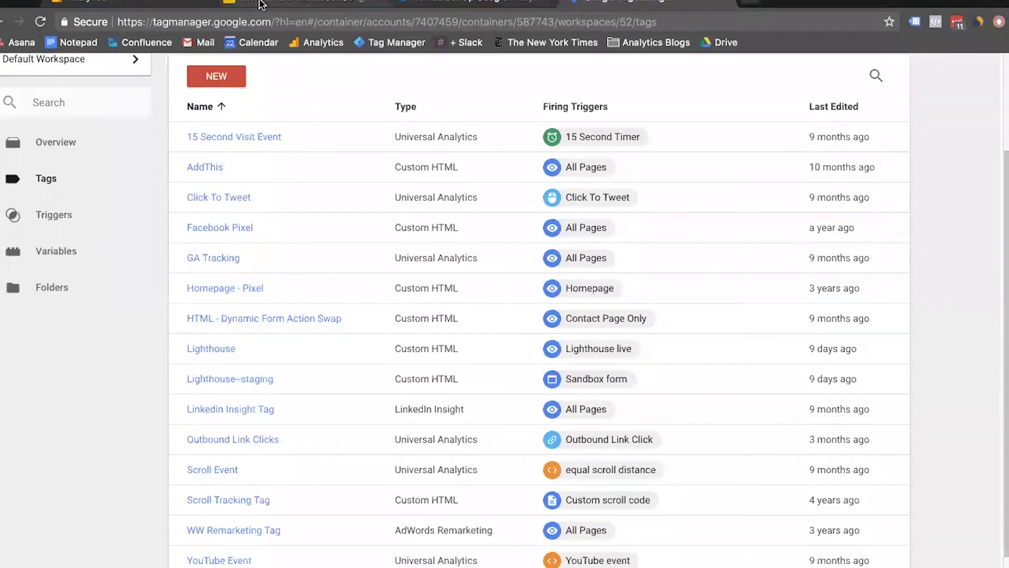
# - Return to Google Analytics, review the goals list, and open the Email goal's details to inspect its destination and funnel settings
pyautogui.click(307, 5)
pyautogui.click(79, 1)
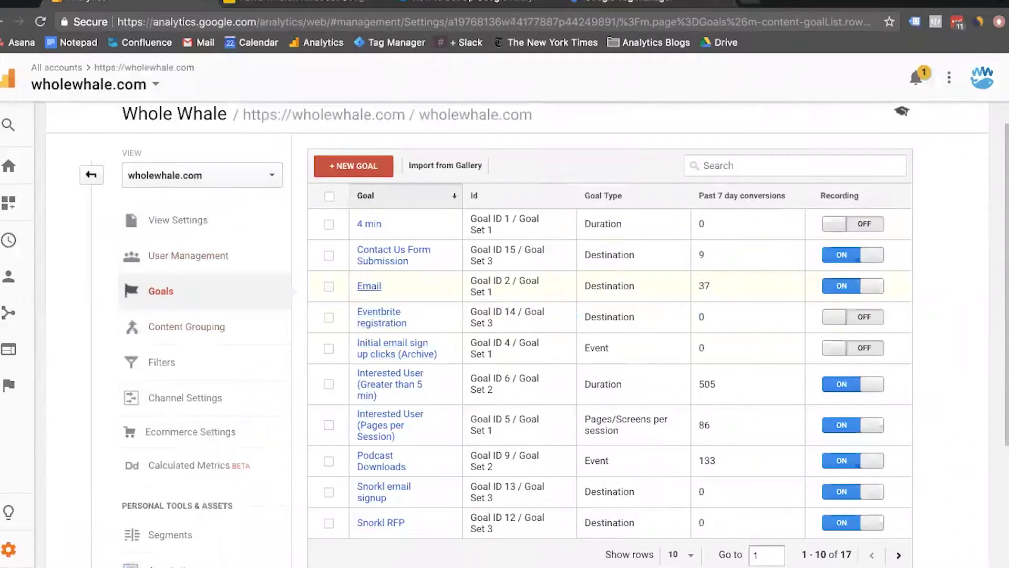
pyautogui.scroll(-1, 525, 337)
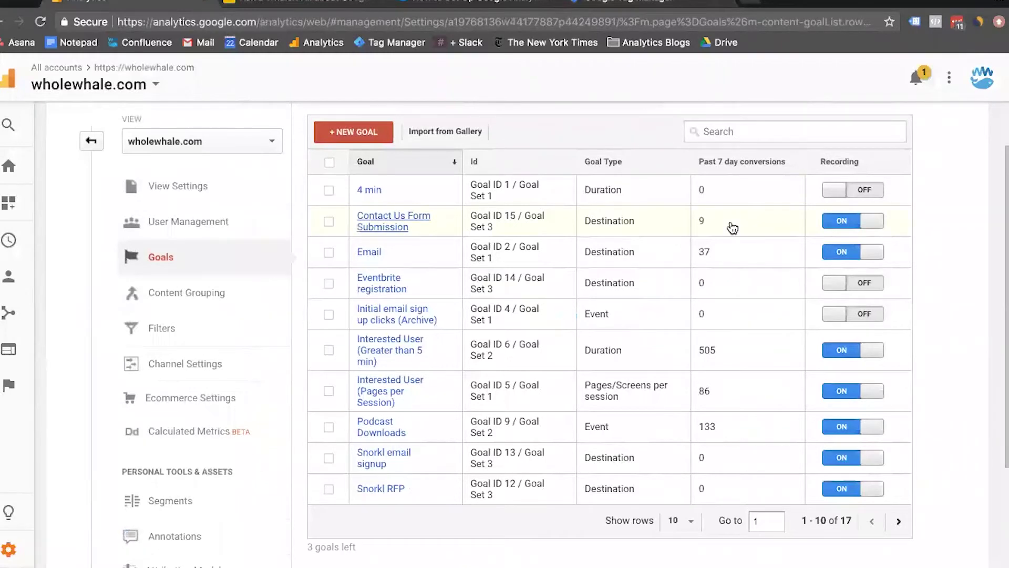
pyautogui.scroll(-2, 729, 225)
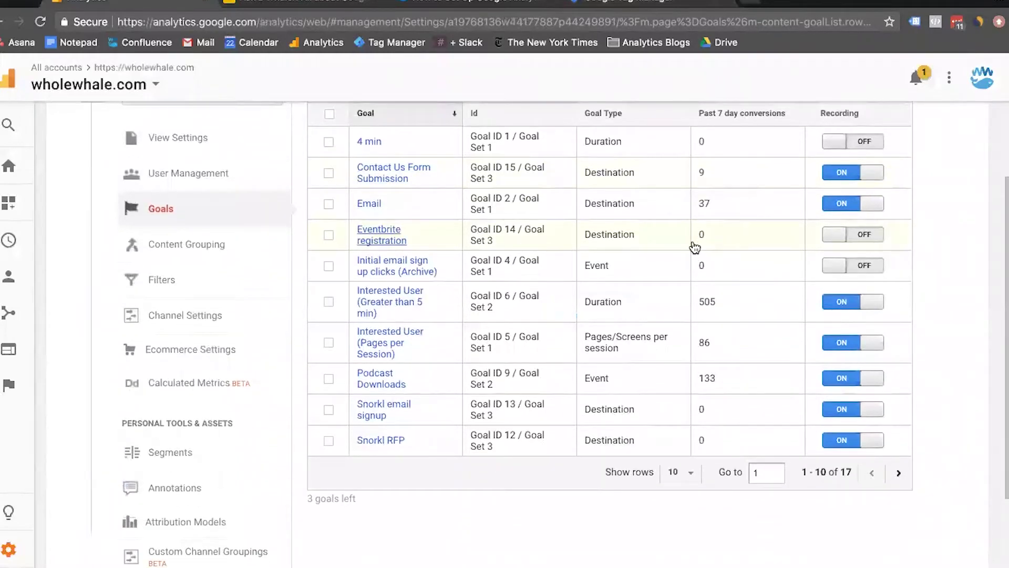
pyautogui.scroll(1, 695, 247)
pyautogui.click(377, 229)
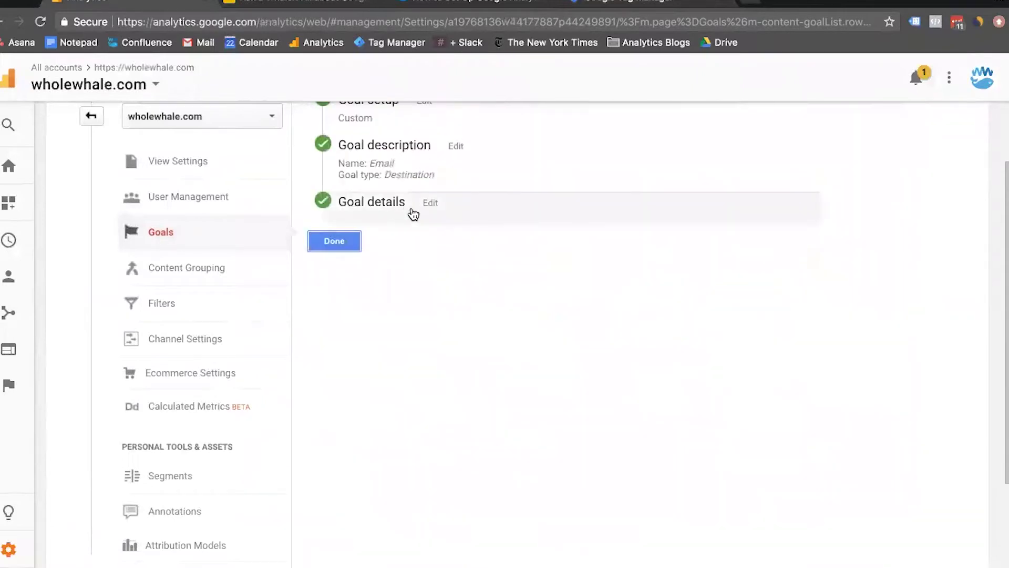
pyautogui.click(413, 212)
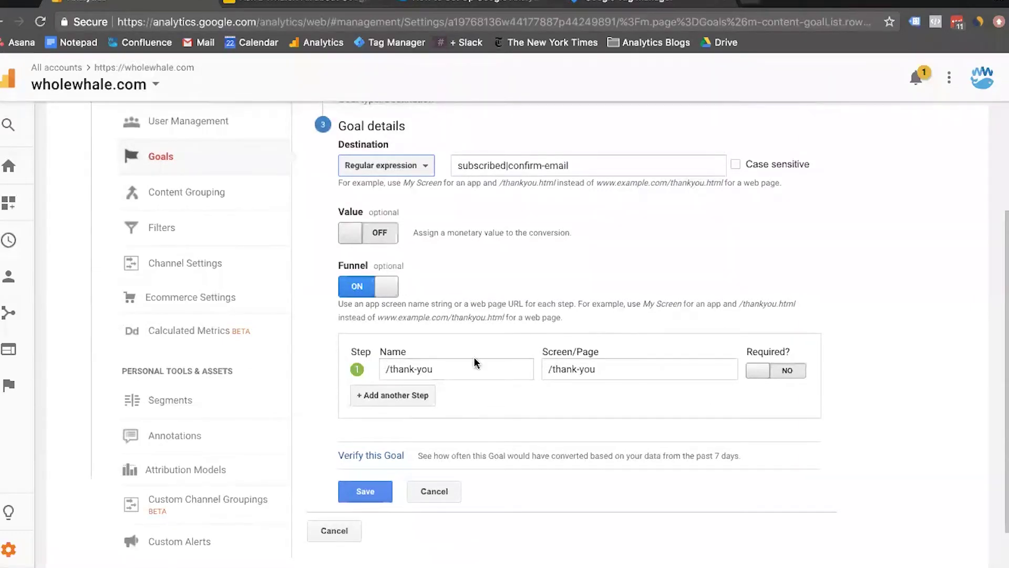
# - Open the Funnel Visualization report under goal conversions and examine the Email goal's conversion trend and funnel steps
pyautogui.click(16, 387)
pyautogui.click(63, 437)
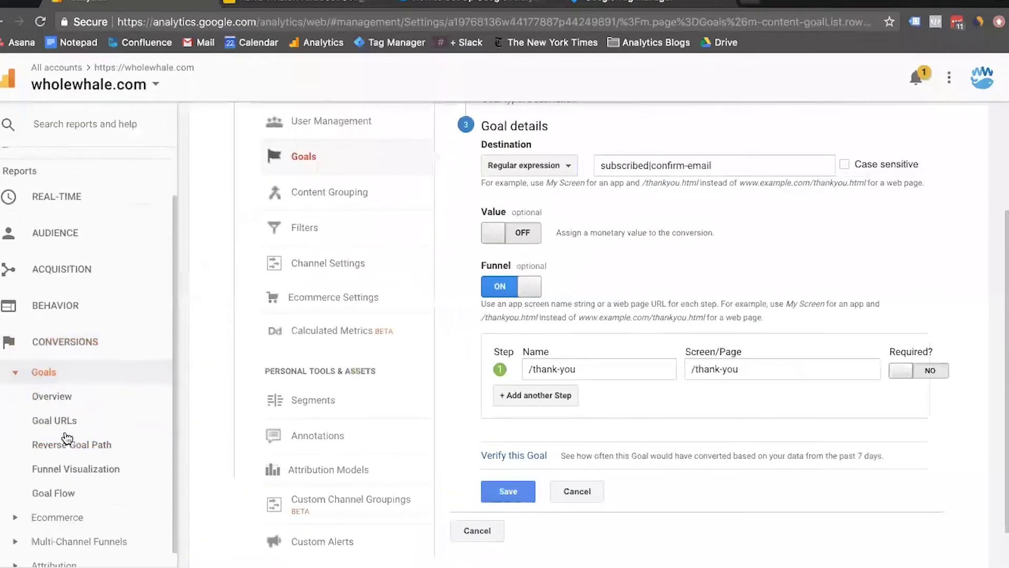
pyautogui.click(130, 470)
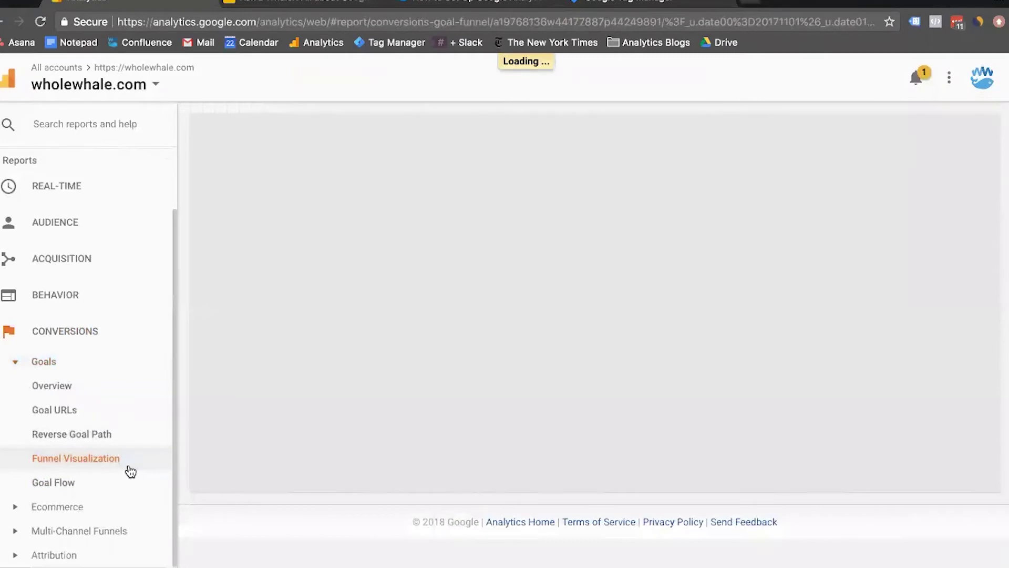
pyautogui.scroll(-5, 337, 423)
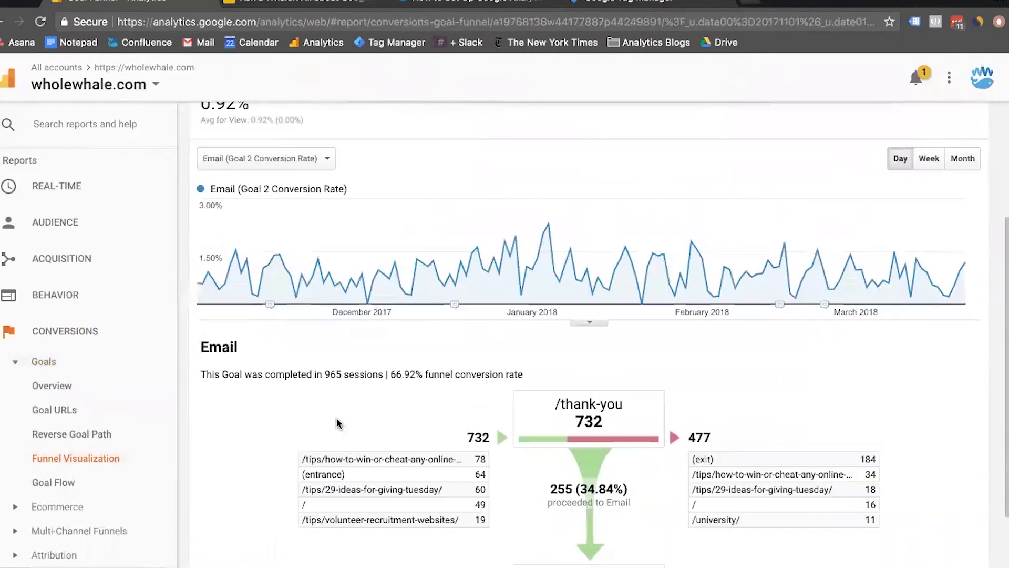
pyautogui.scroll(-3, 337, 423)
pyautogui.scroll(6, 339, 423)
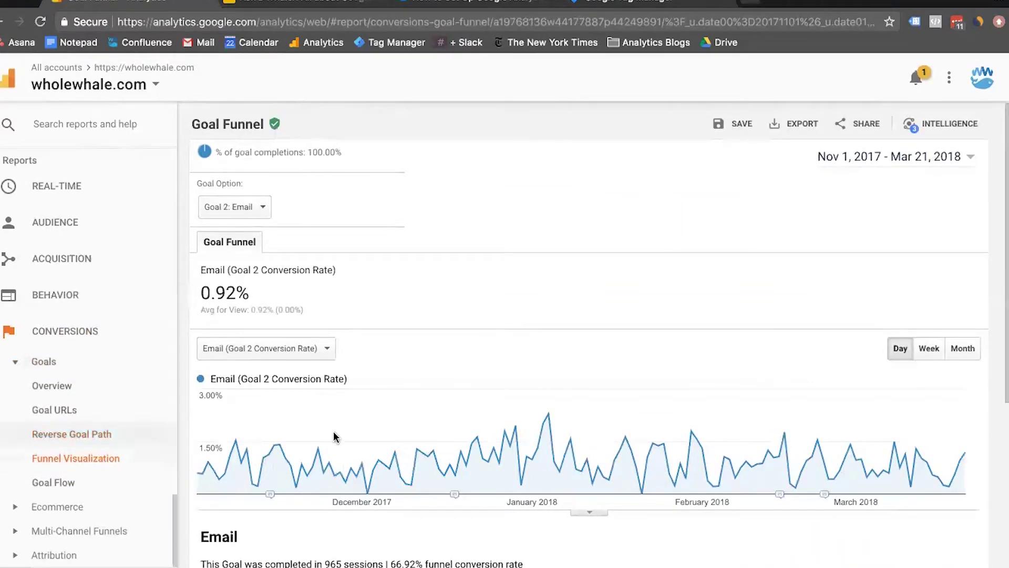
pyautogui.scroll(-6, 334, 437)
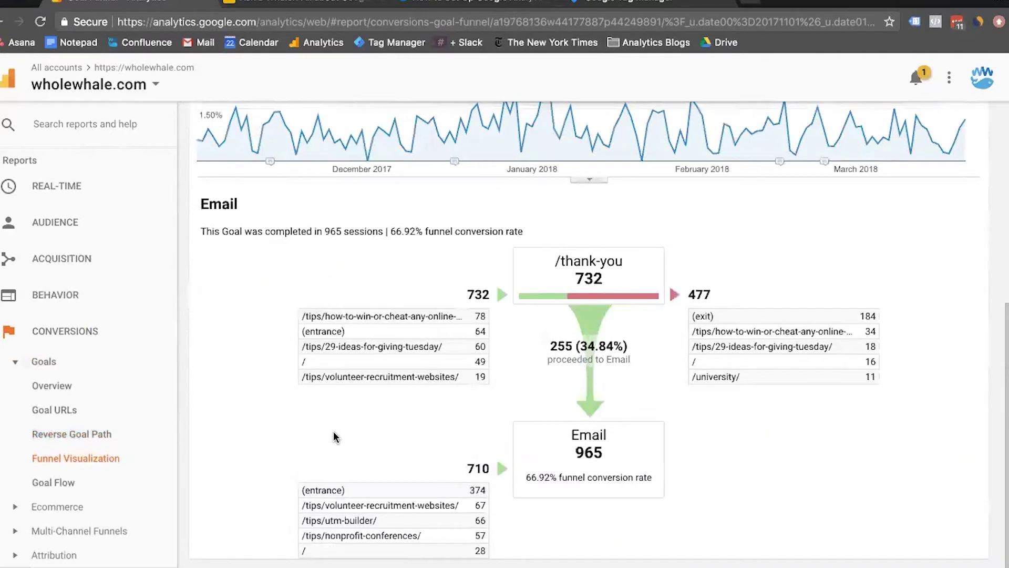
pyautogui.scroll(5, 333, 436)
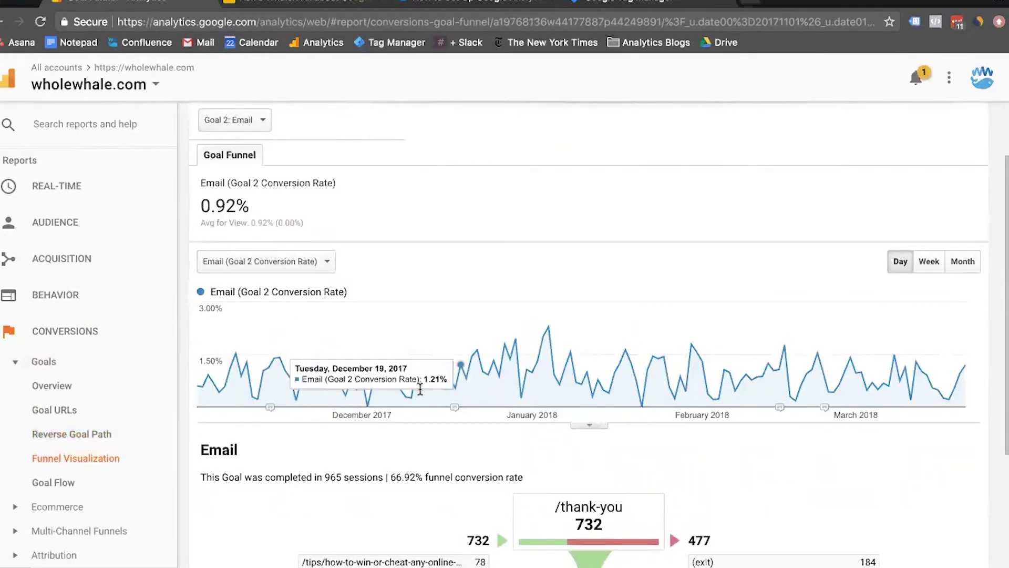
pyautogui.scroll(-5, 374, 447)
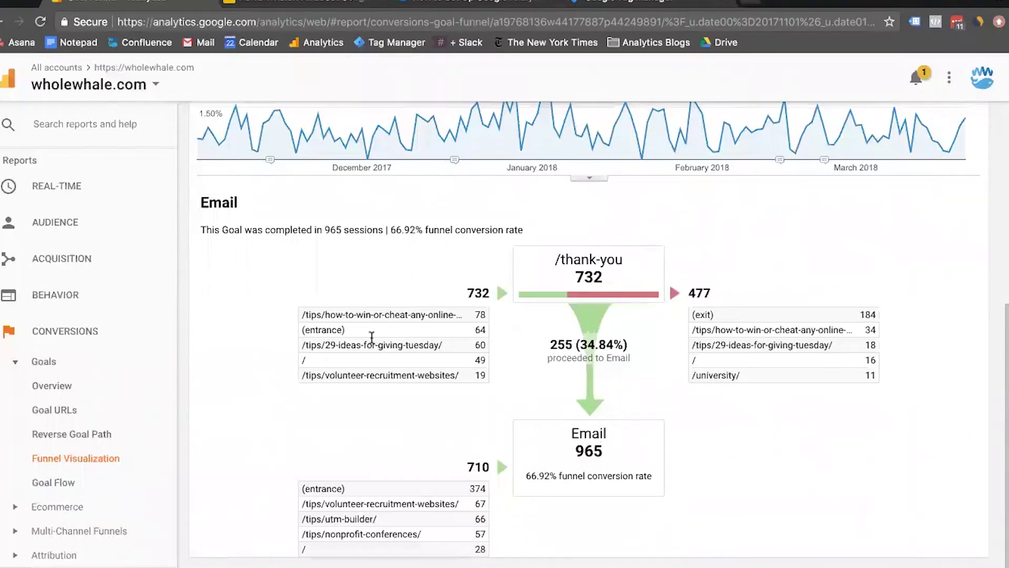
# - Open the Reverse Goal Path report and examine the steps preceding Email goal completions
pyautogui.click(140, 444)
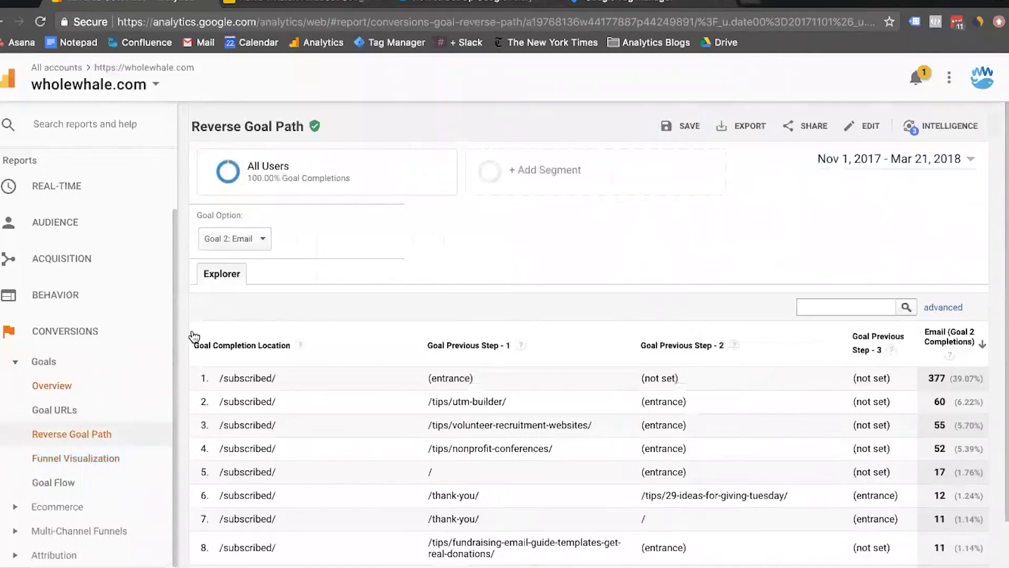
pyautogui.scroll(-2, 446, 351)
pyautogui.scroll(1, 347, 237)
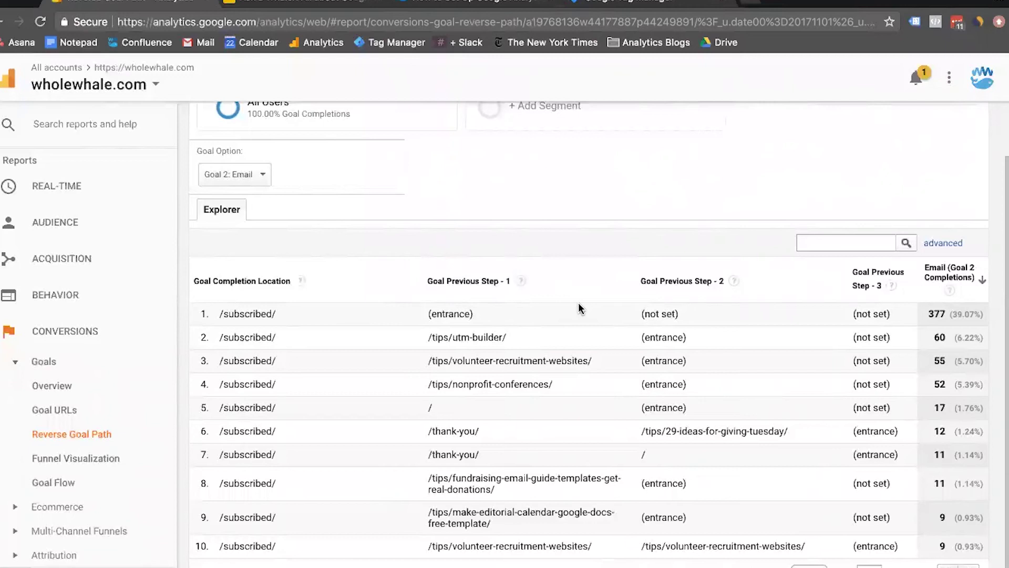
pyautogui.scroll(2, 578, 306)
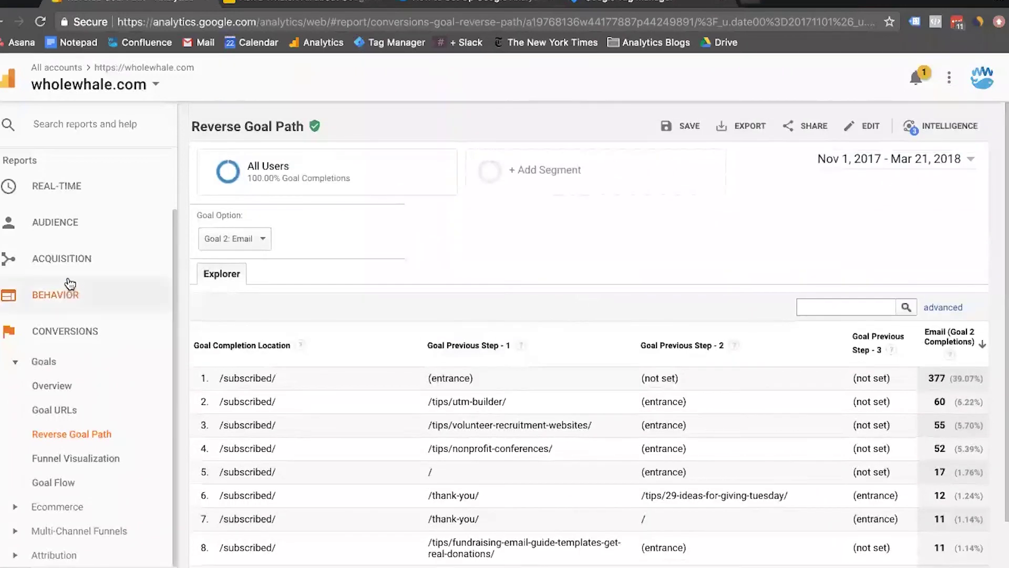
# - Open the All Pages report under the Behavior site content and review the pageviews chart and page table
pyautogui.click(74, 307)
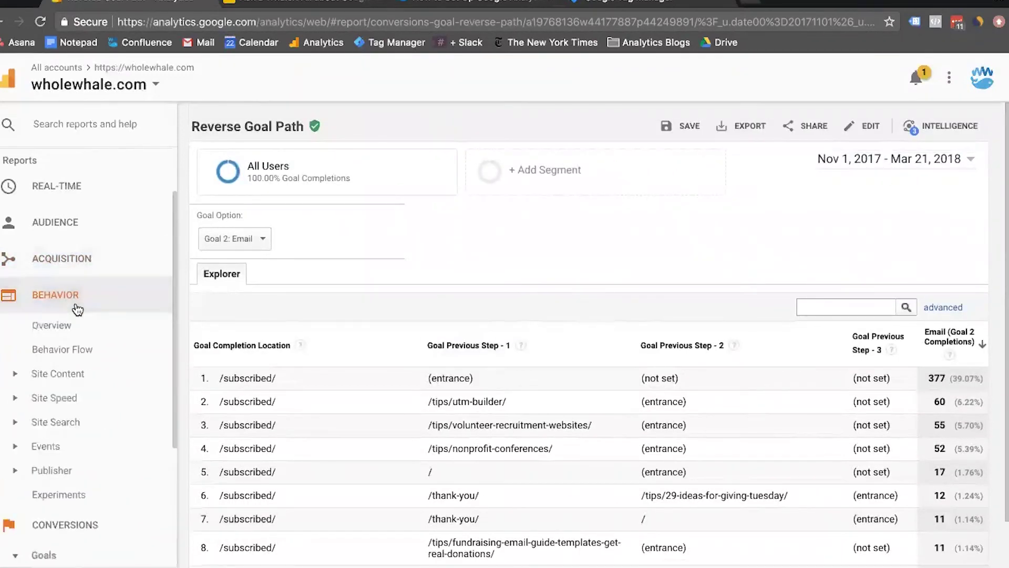
pyautogui.click(76, 378)
pyautogui.click(84, 403)
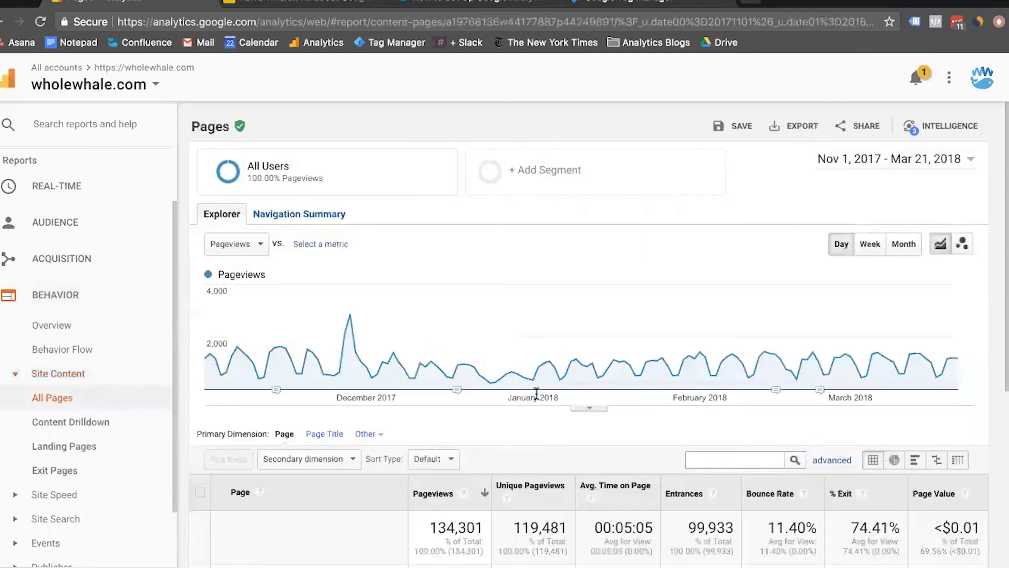
pyautogui.scroll(-4, 536, 393)
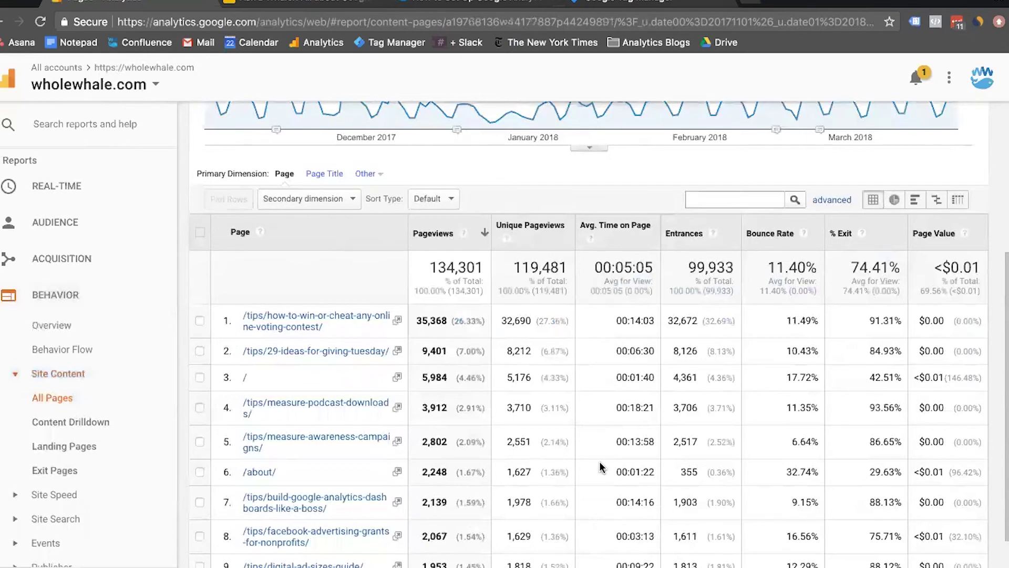
pyautogui.scroll(3, 604, 350)
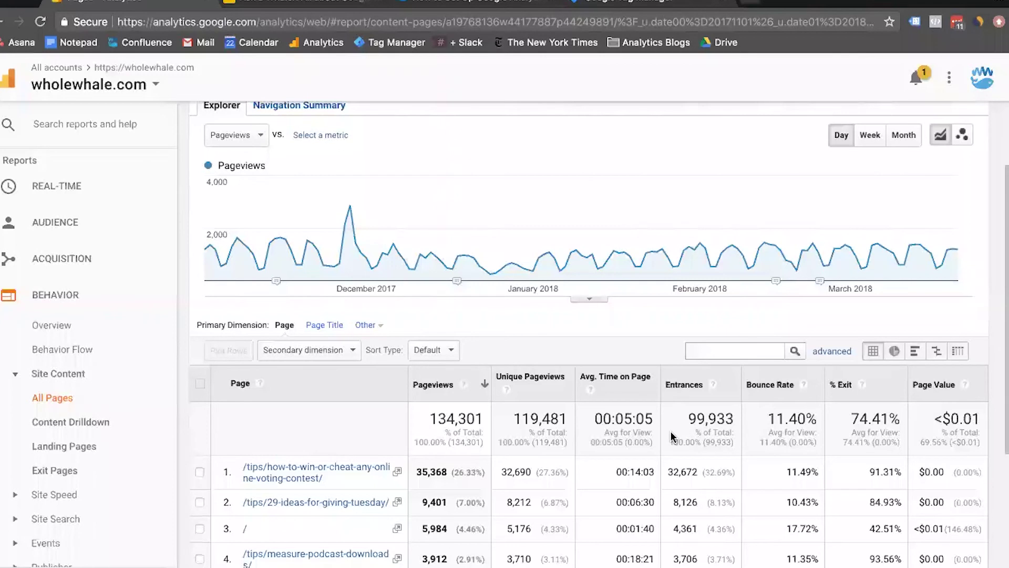
pyautogui.scroll(2, 671, 436)
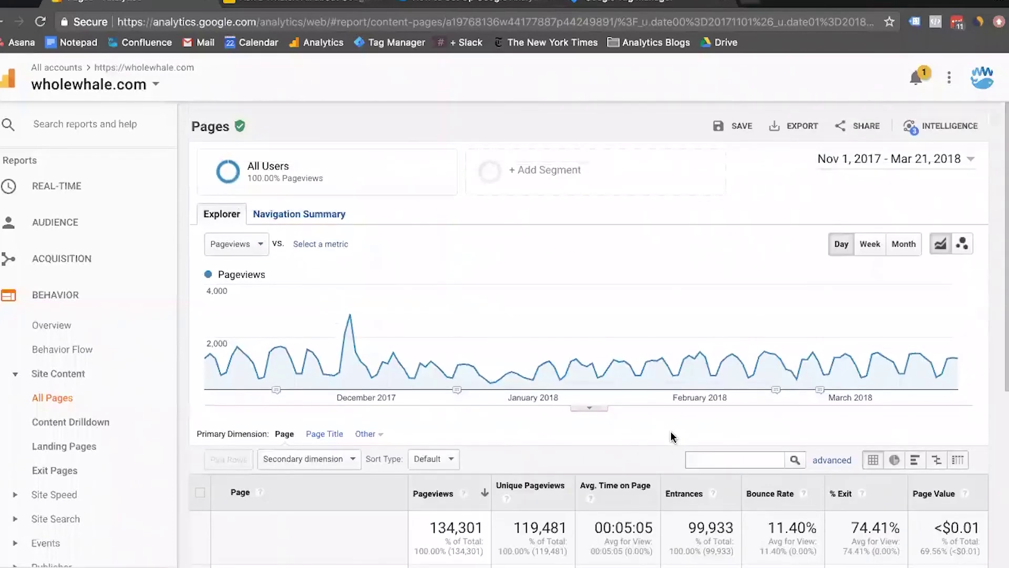
# - Start a new custom segment for the Pages report and open its Traffic Sources conditions
pyautogui.click(557, 187)
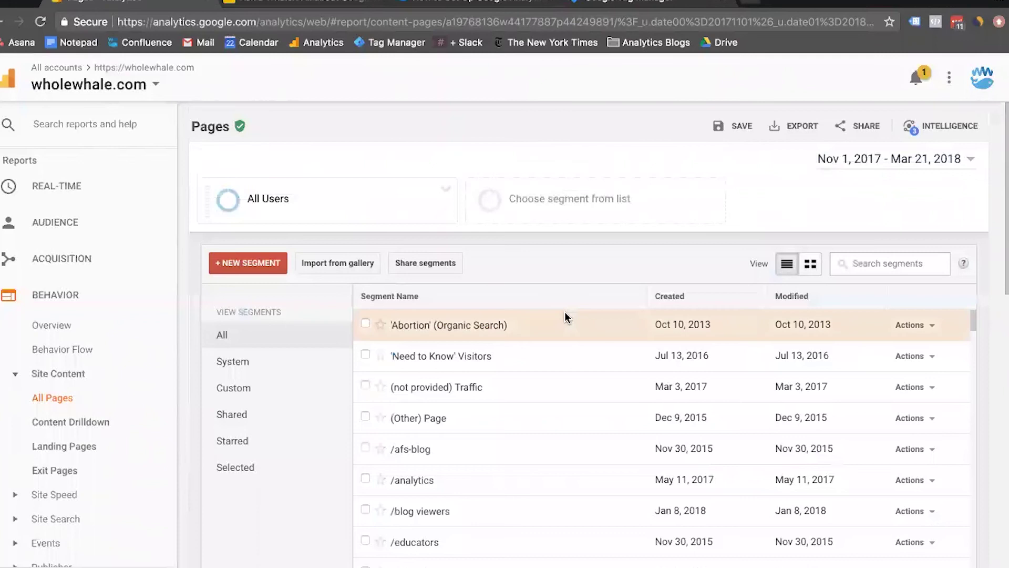
pyautogui.scroll(-3, 565, 311)
pyautogui.scroll(2, 564, 311)
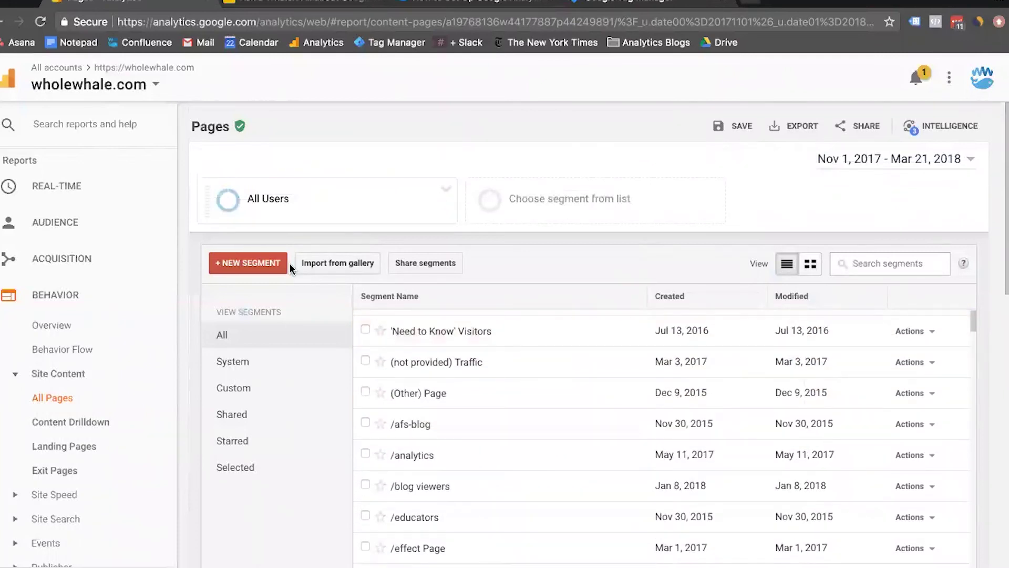
pyautogui.click(282, 267)
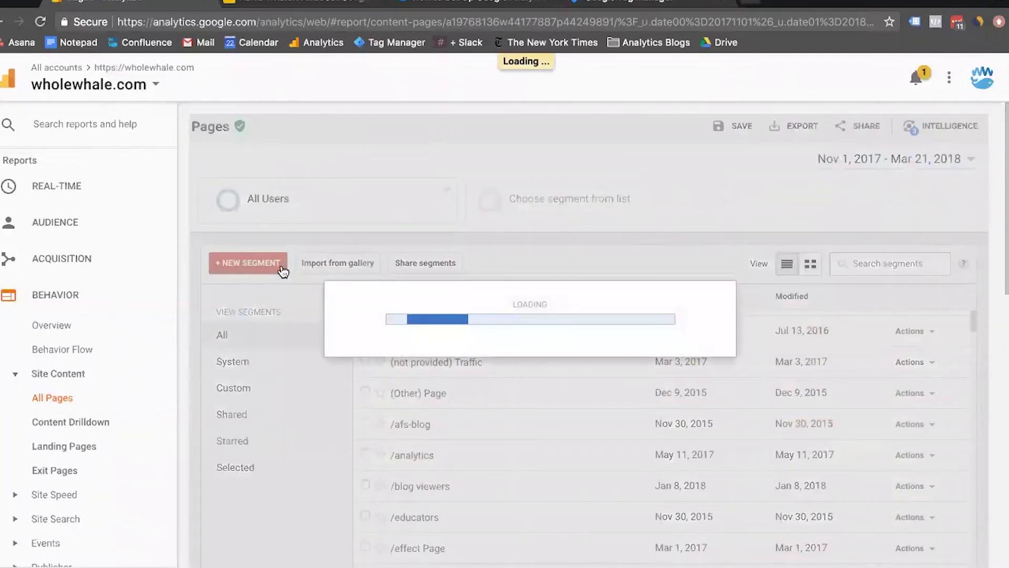
pyautogui.scroll(-1, 470, 271)
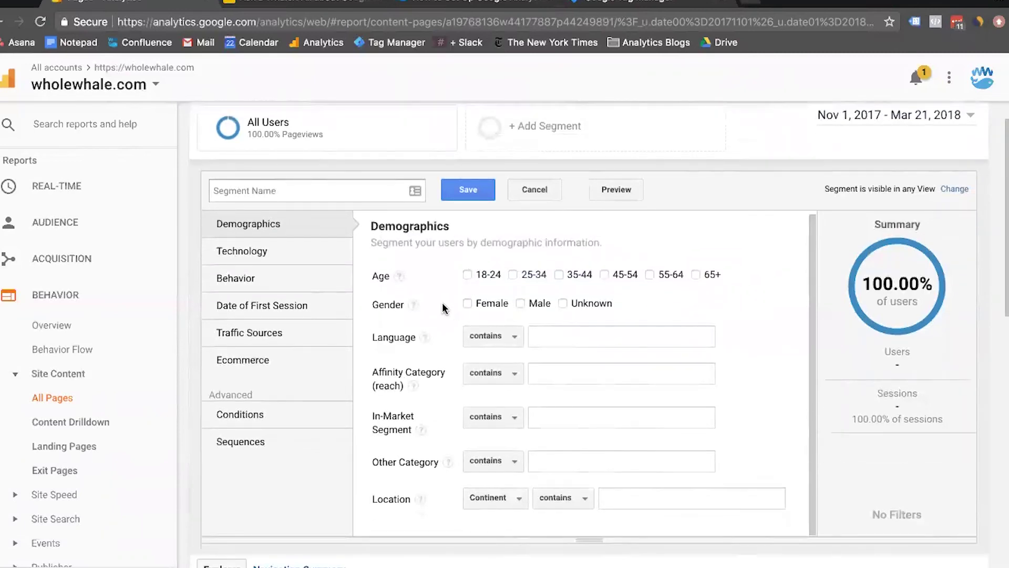
pyautogui.click(314, 343)
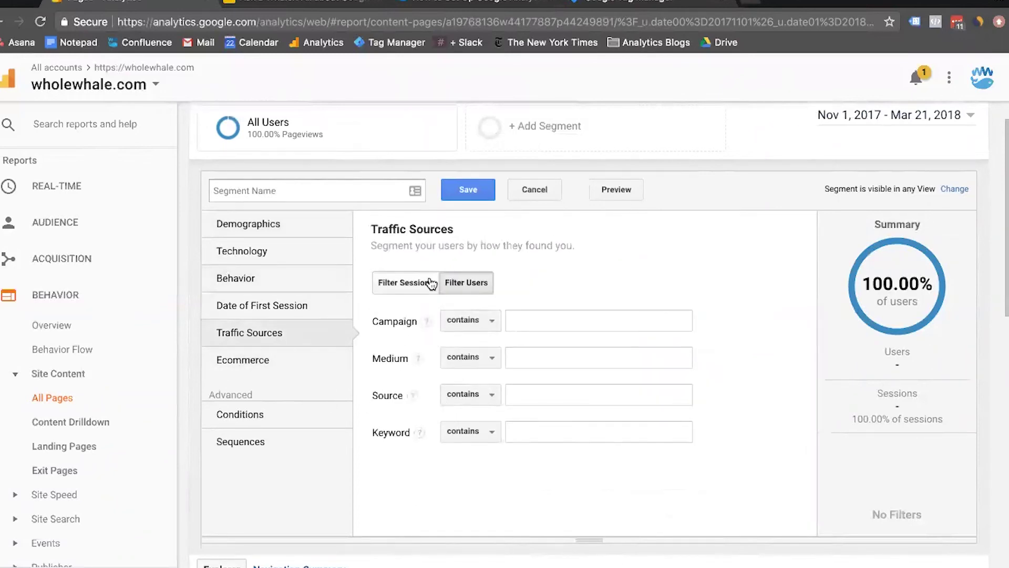
# - Set the Source condition's operator to "does not contain" and review the other available match types
pyautogui.click(469, 394)
pyautogui.scroll(-2, 532, 472)
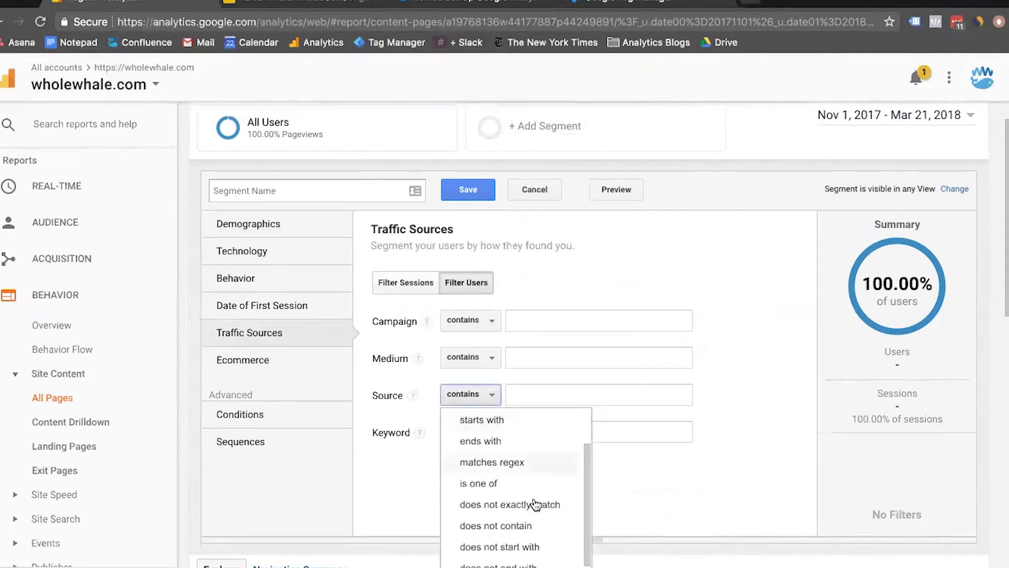
pyautogui.click(535, 522)
pyautogui.click(505, 398)
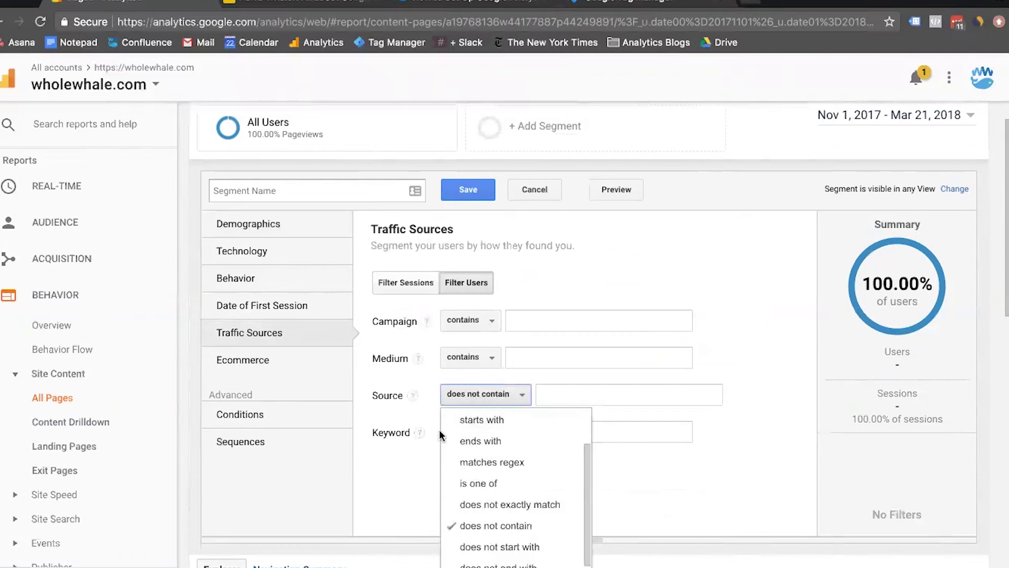
pyautogui.click(430, 414)
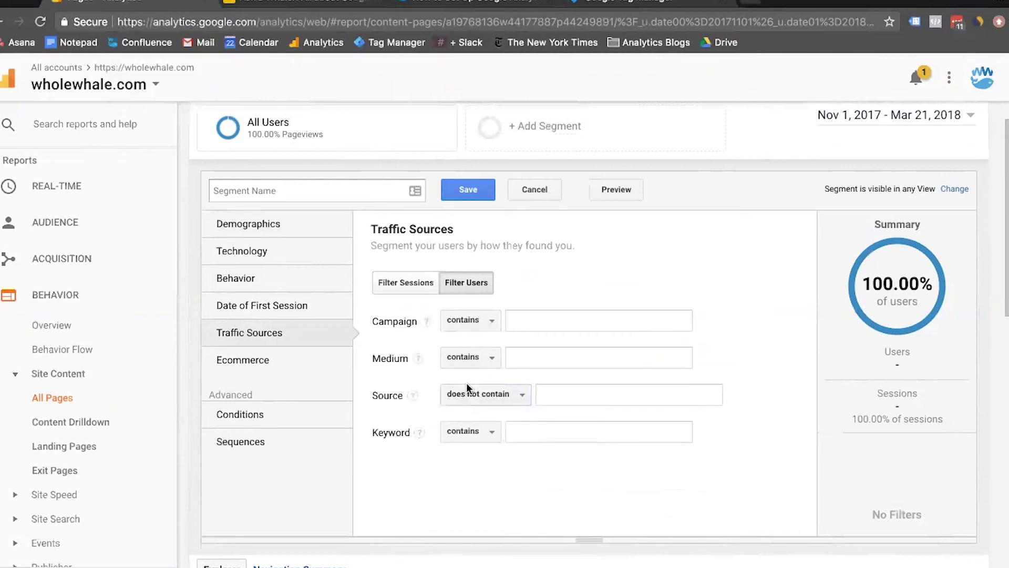
pyautogui.click(495, 398)
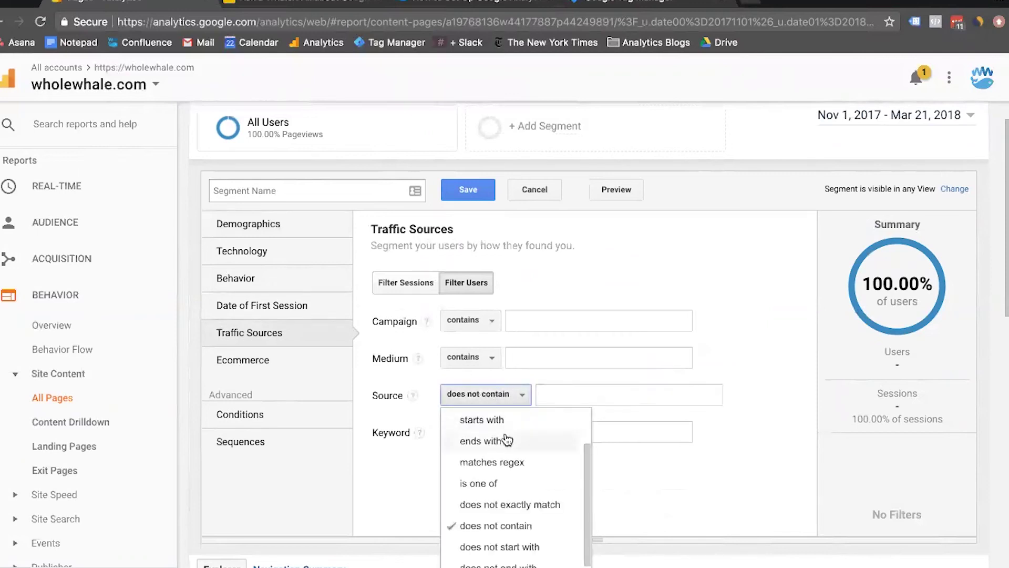
pyautogui.scroll(2, 506, 440)
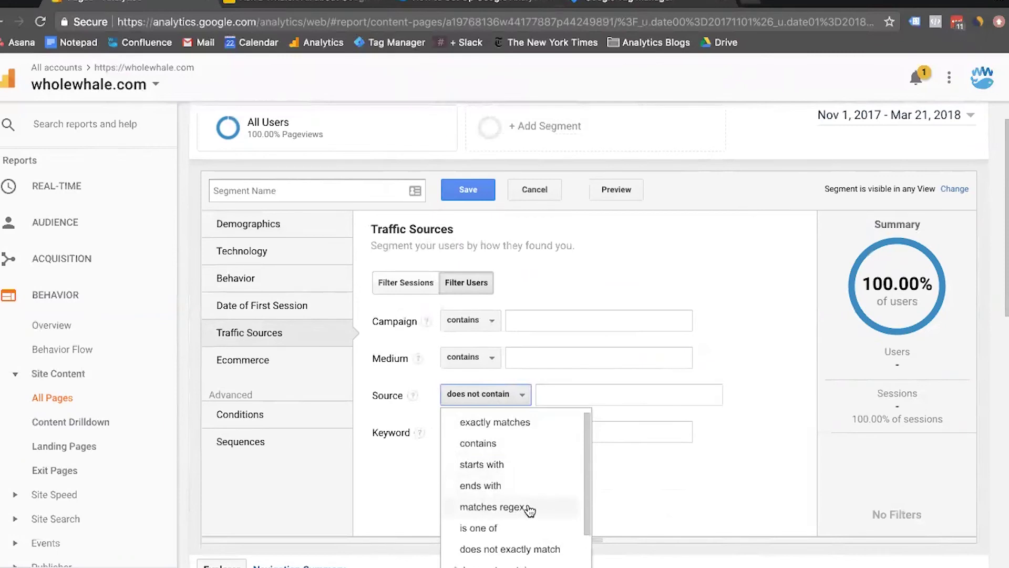
pyautogui.click(504, 394)
# - Set the segment's Medium condition to exactly match "organic"
pyautogui.click(470, 357)
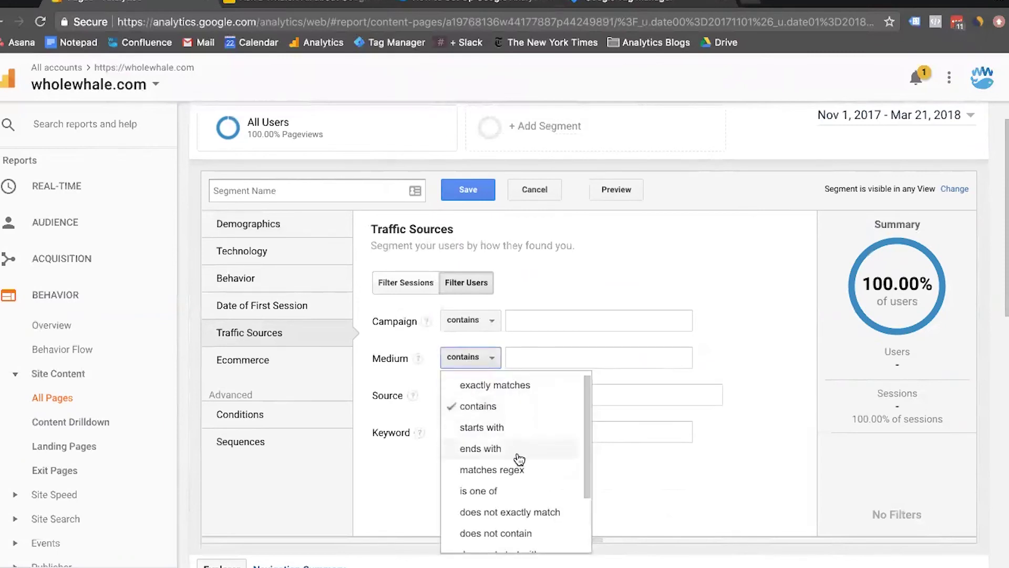
pyautogui.click(521, 386)
pyautogui.click(543, 357)
pyautogui.write('or')
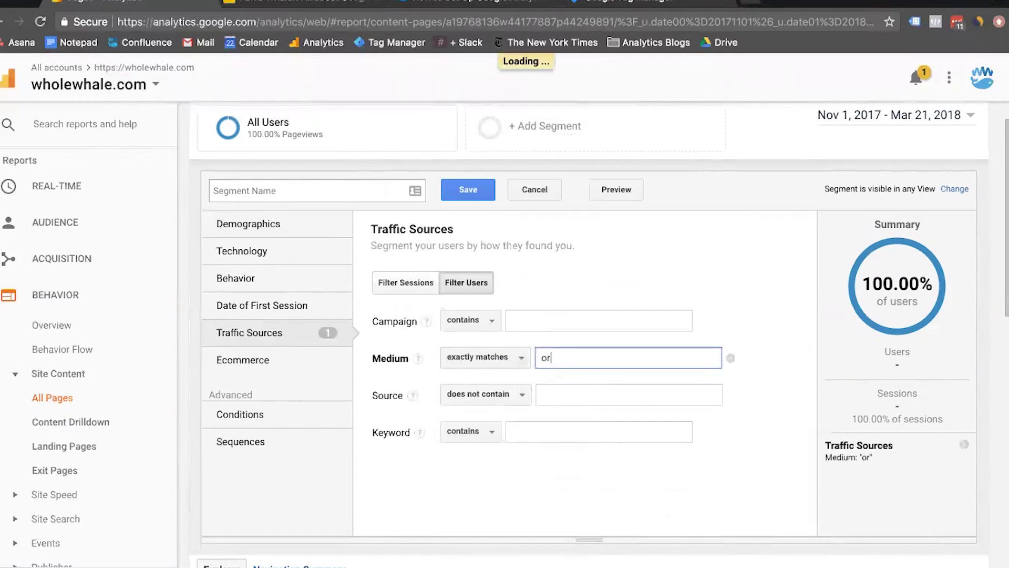
pyautogui.write('ganic')
pyautogui.click(563, 383)
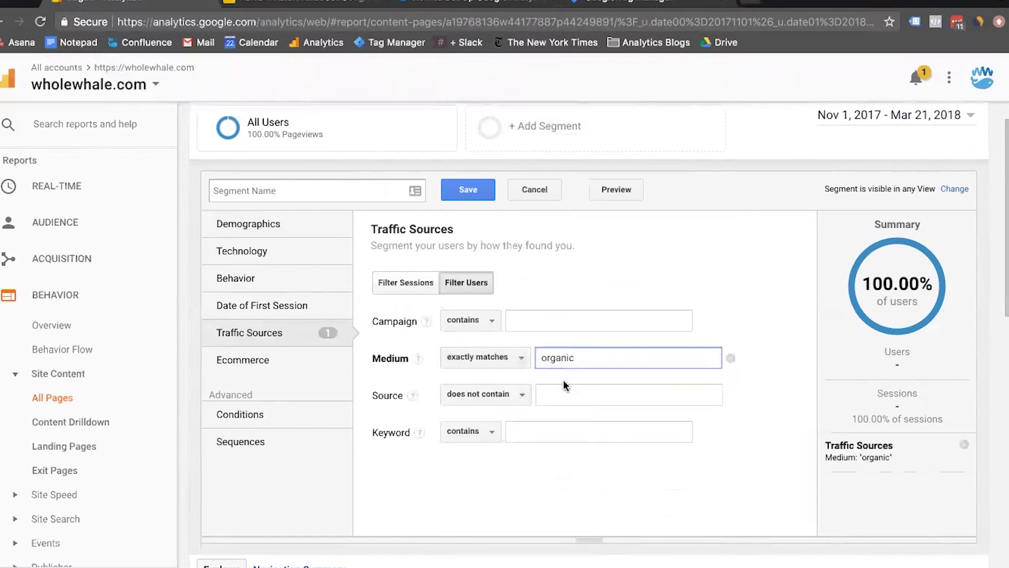
# - Name the segment "Organic Traffic" and save it so it applies to the Pages report
pyautogui.click(344, 190)
pyautogui.write('Organic Traffic')
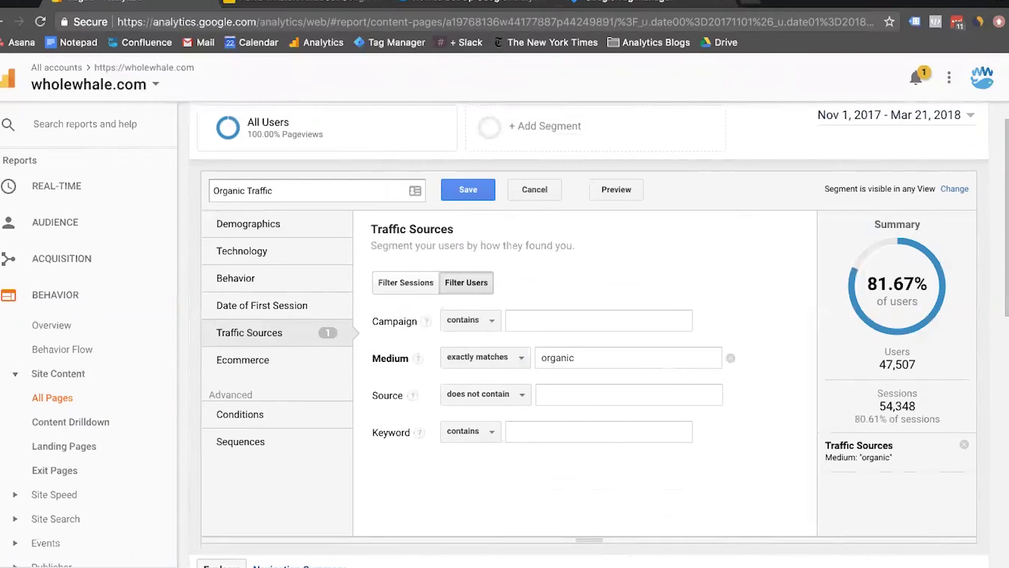
pyautogui.click(489, 202)
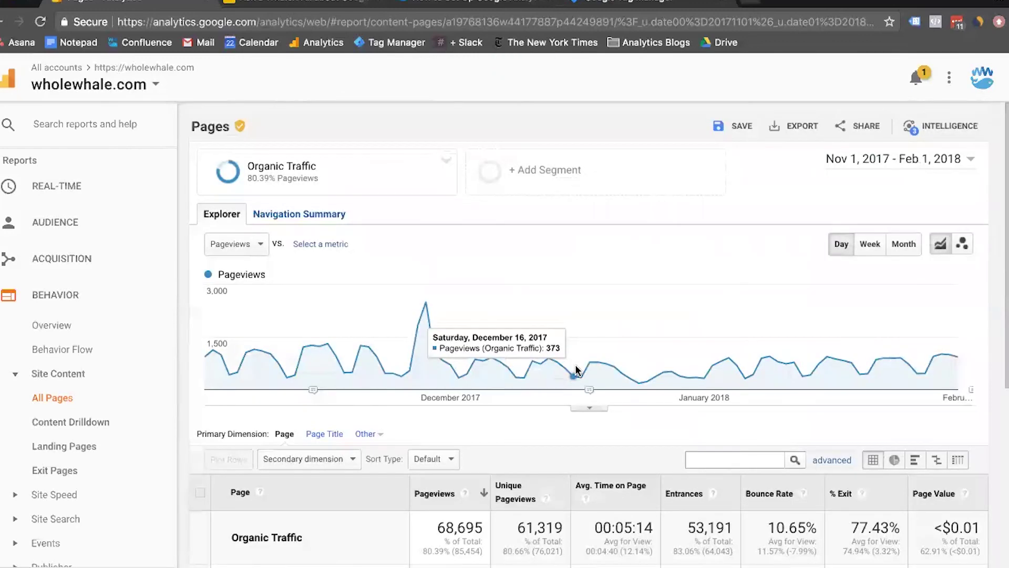
# - Examine the page table for Organic Traffic, comparing pageviews, entrances, bounce rate and page value per page
pyautogui.scroll(-4, 576, 365)
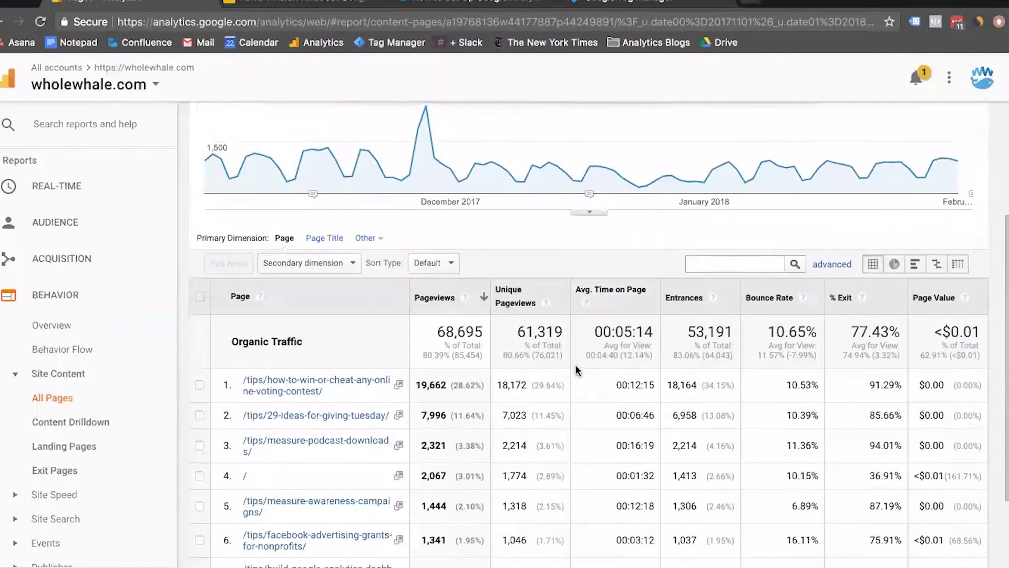
pyautogui.scroll(1, 575, 364)
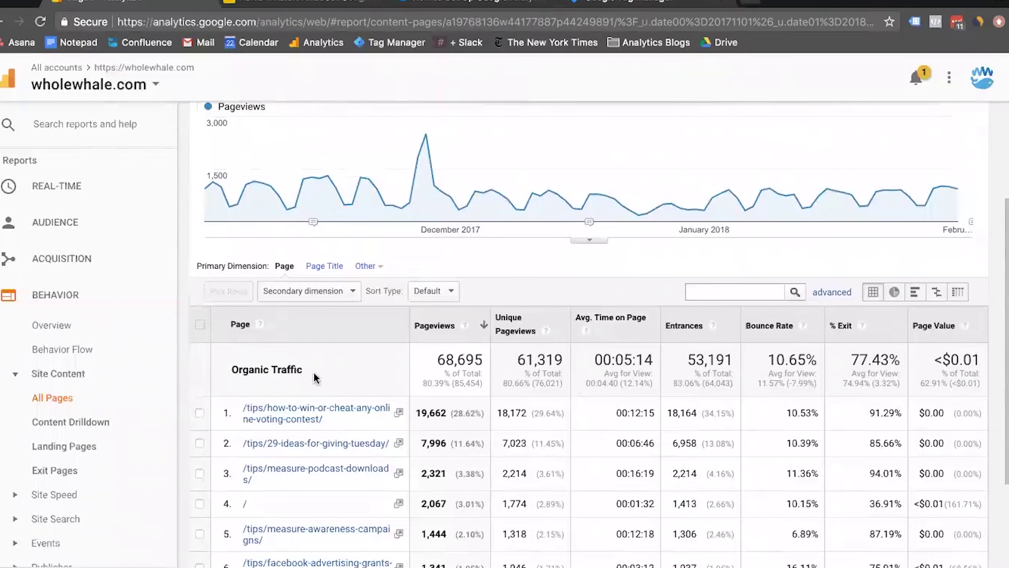
pyautogui.scroll(-2, 619, 395)
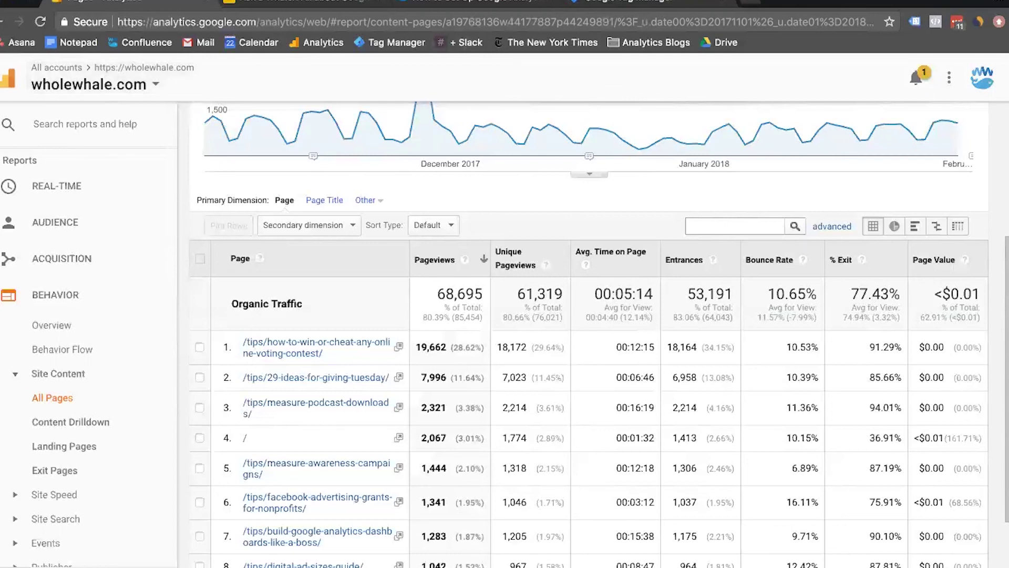
# - Switch to the Google Slides webinar deck, present it from the "Thanks for joining!" slide, and advance to "Keep Learning with WWU"
pyautogui.click(295, 1)
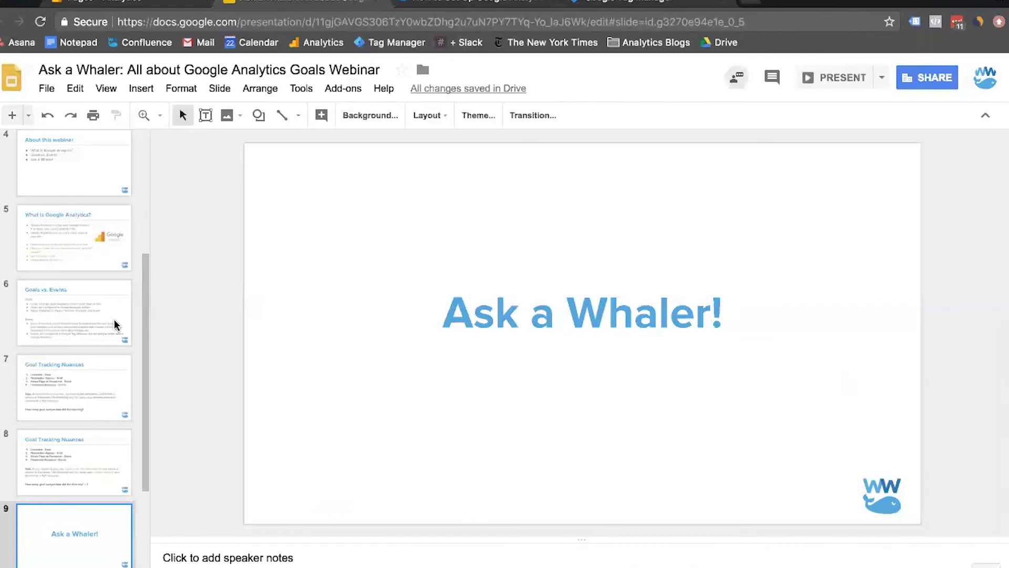
pyautogui.scroll(-3, 116, 324)
pyautogui.click(92, 490)
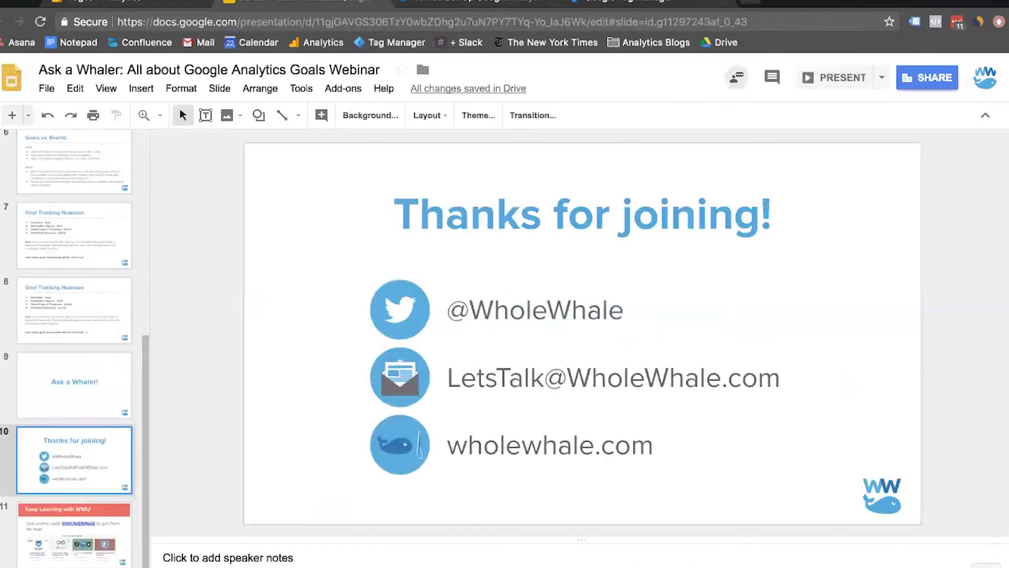
pyautogui.click(836, 77)
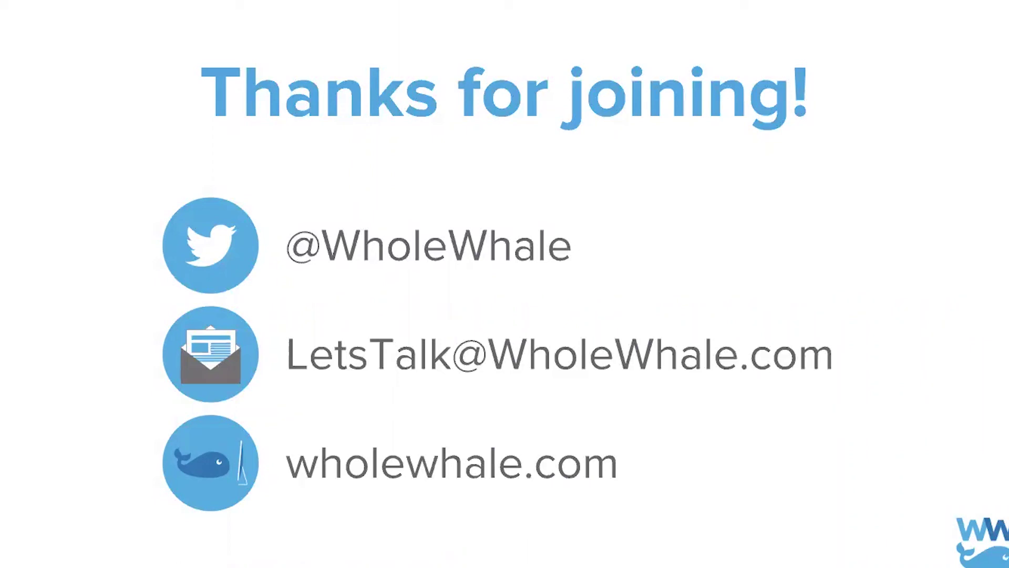
pyautogui.press('Right')
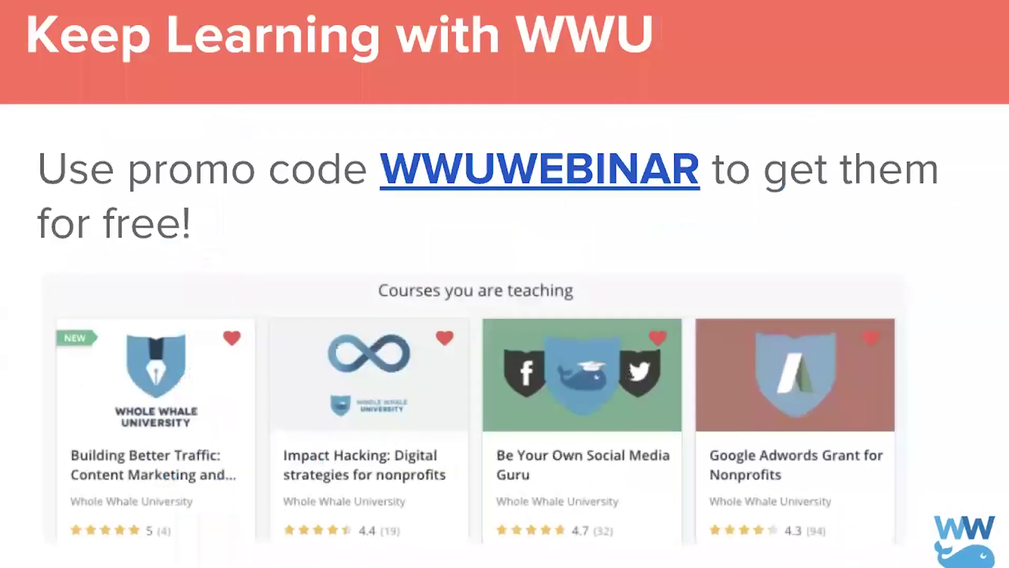